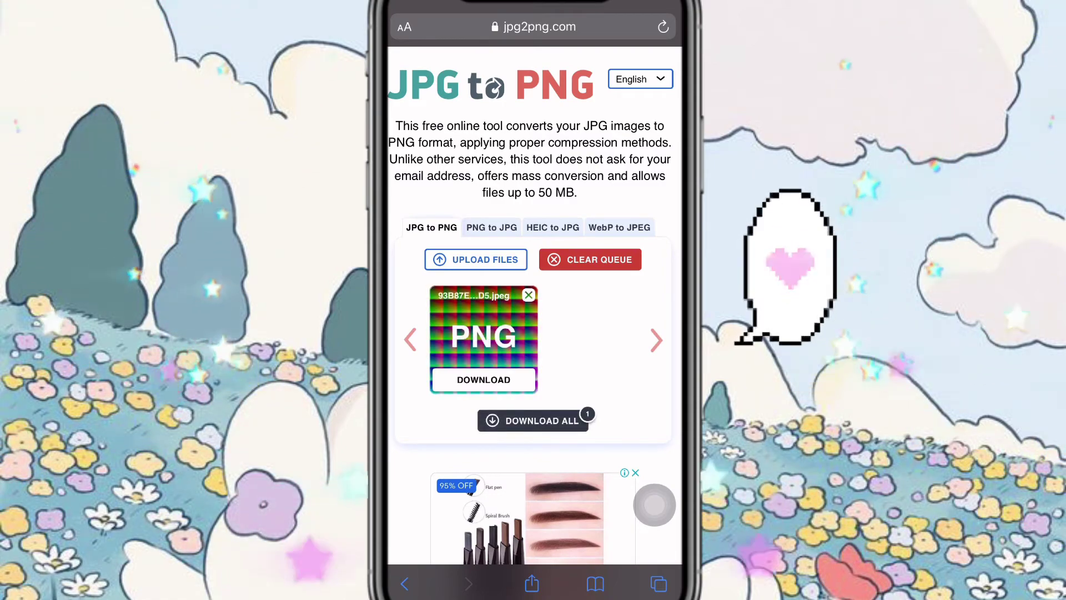
Step: Download the PNG converted from the colour-grid JPEG on jpg2png.com
click(484, 380)
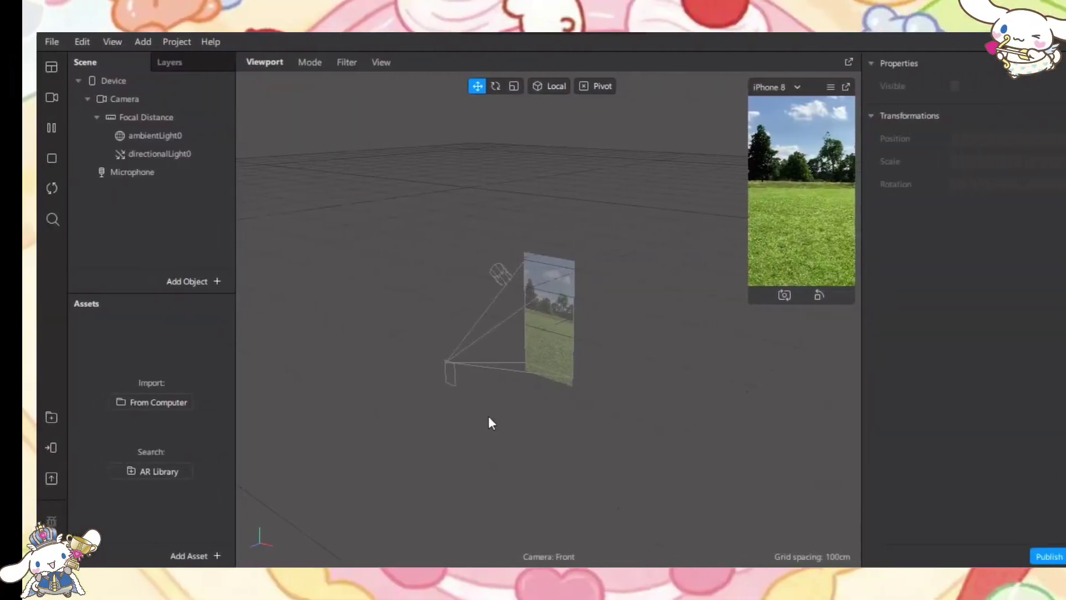
Step: Add a canvas rectangle named lut, set to Fill Height and pinned on all four edges
click(195, 282)
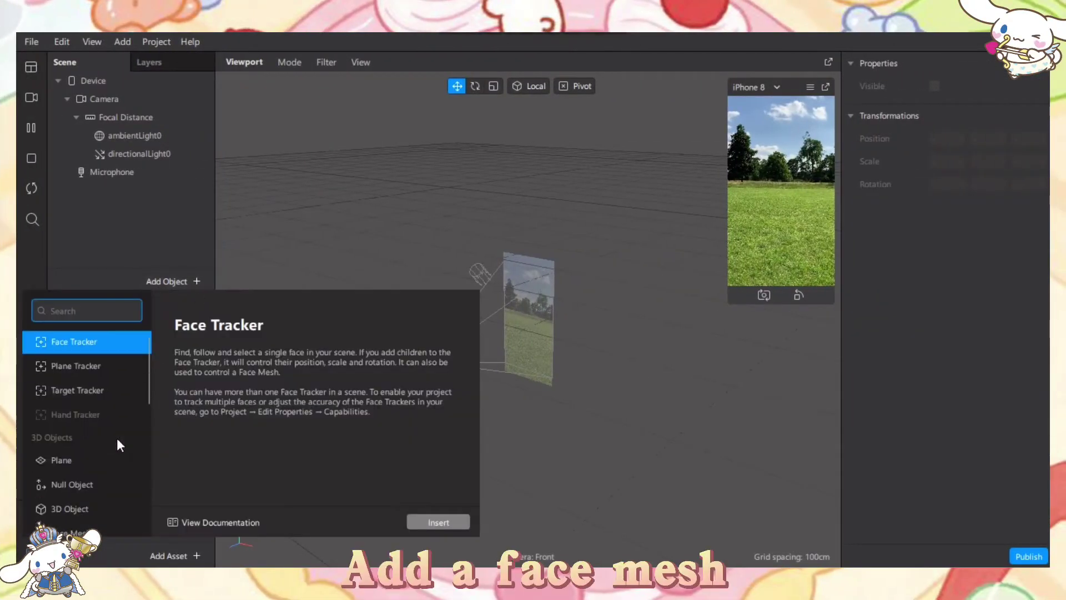
scroll(117, 437, down, 2)
scroll(117, 437, down, 2)
double_click(105, 467)
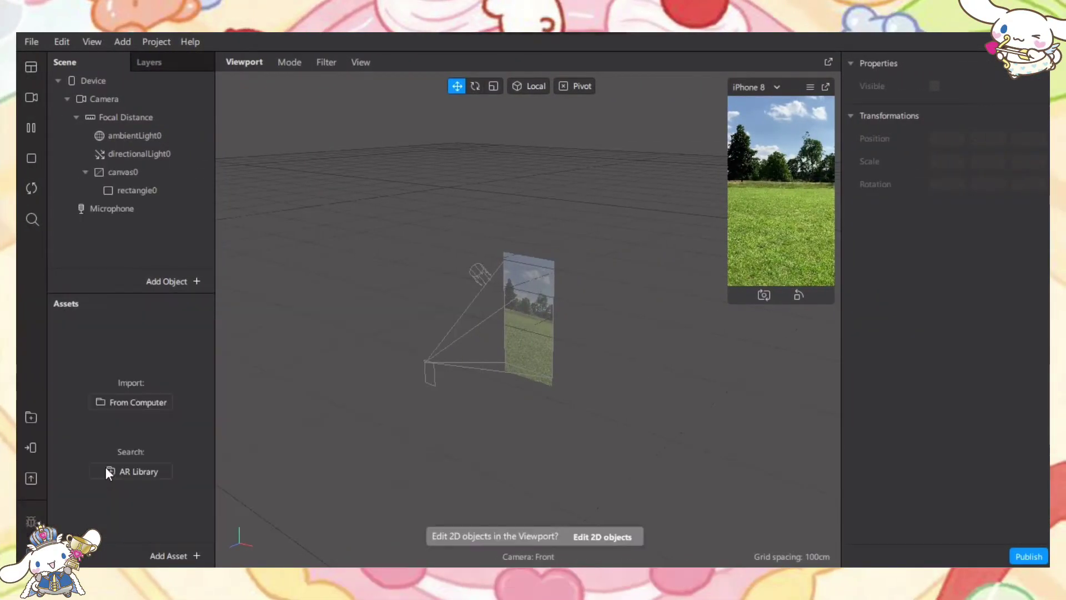
double_click(172, 191)
text(lut)
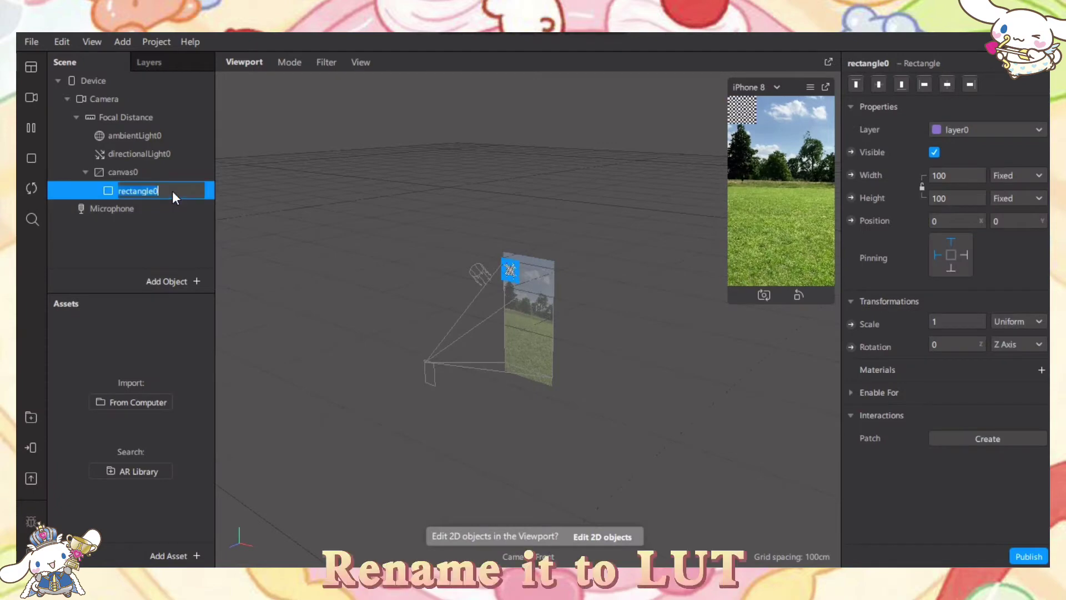
key(Return)
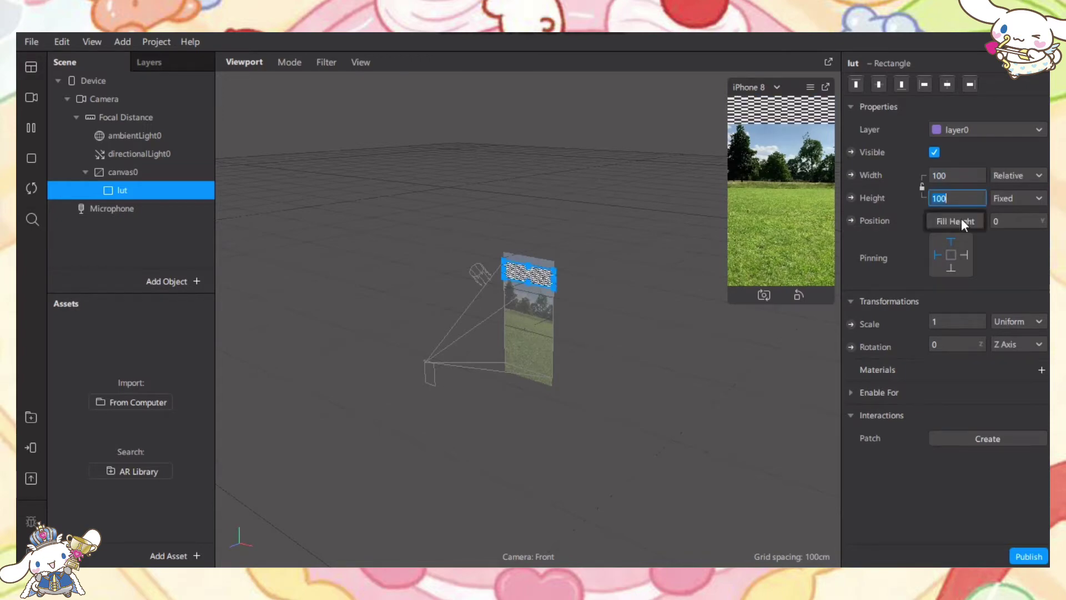
click(962, 221)
click(952, 271)
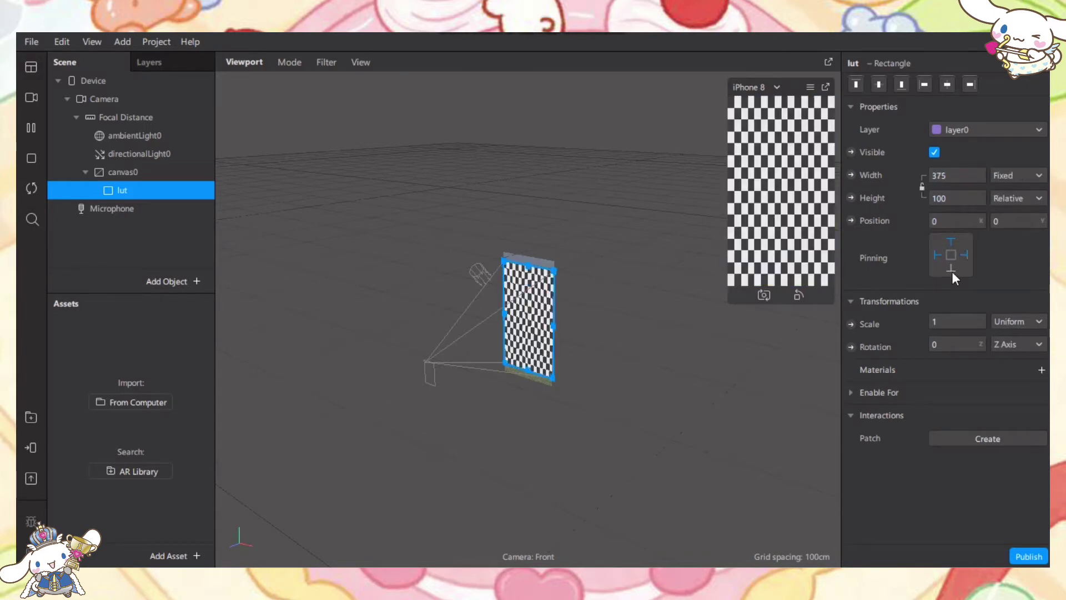
Step: Create a new material for the rectangle, named lut, with the Flat shader type
click(1042, 370)
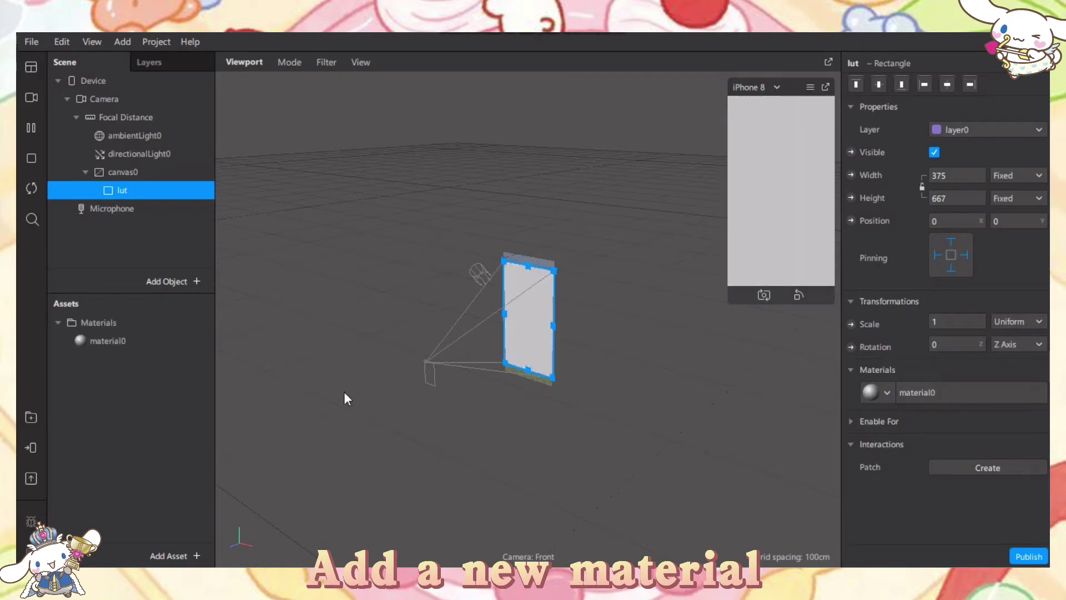
click(175, 340)
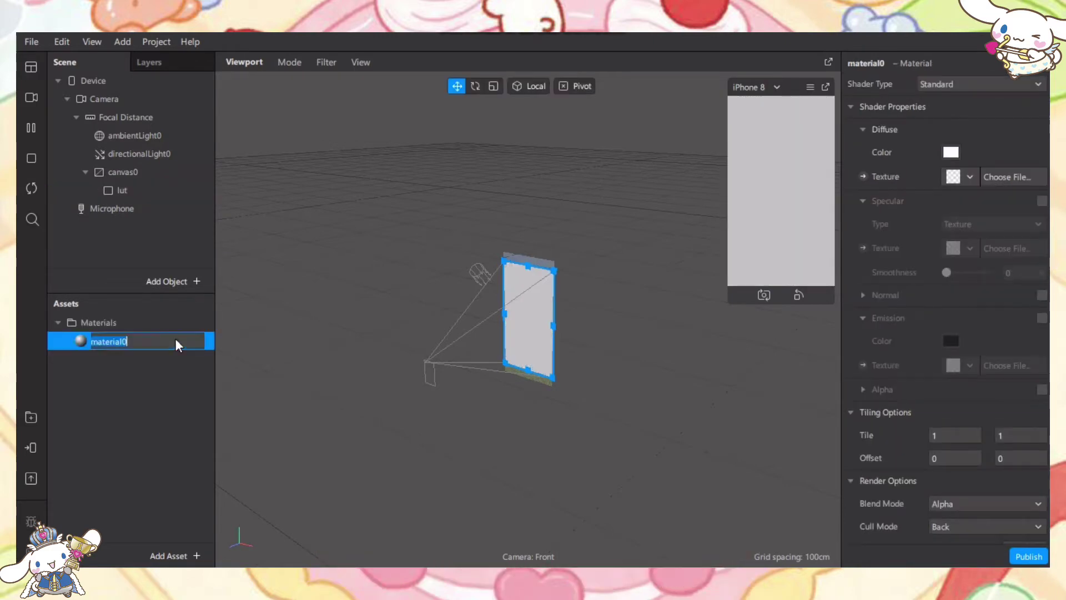
text(lut)
key(Return)
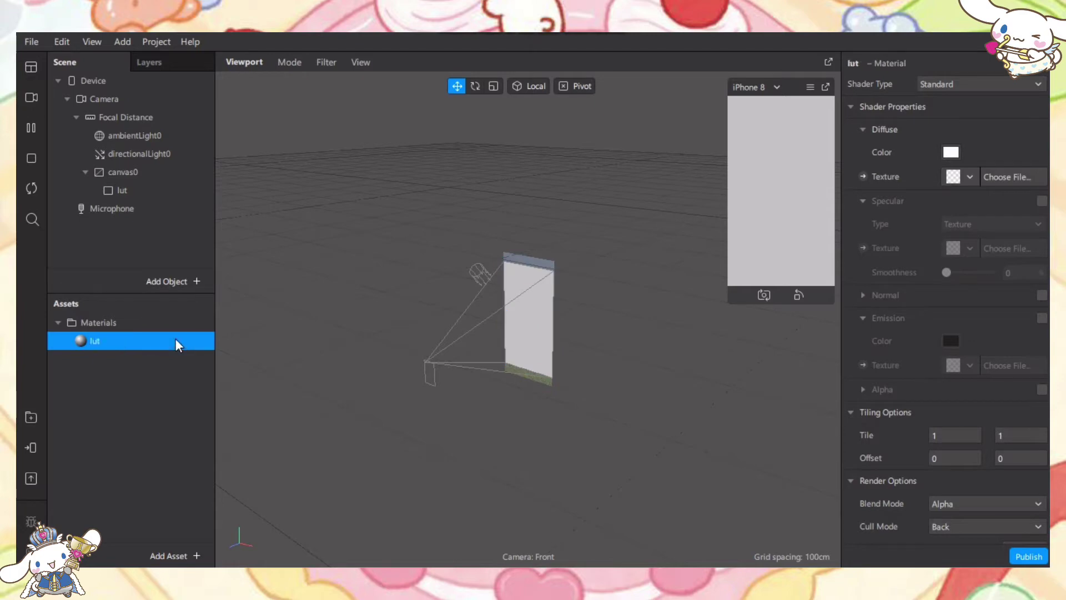
click(1001, 89)
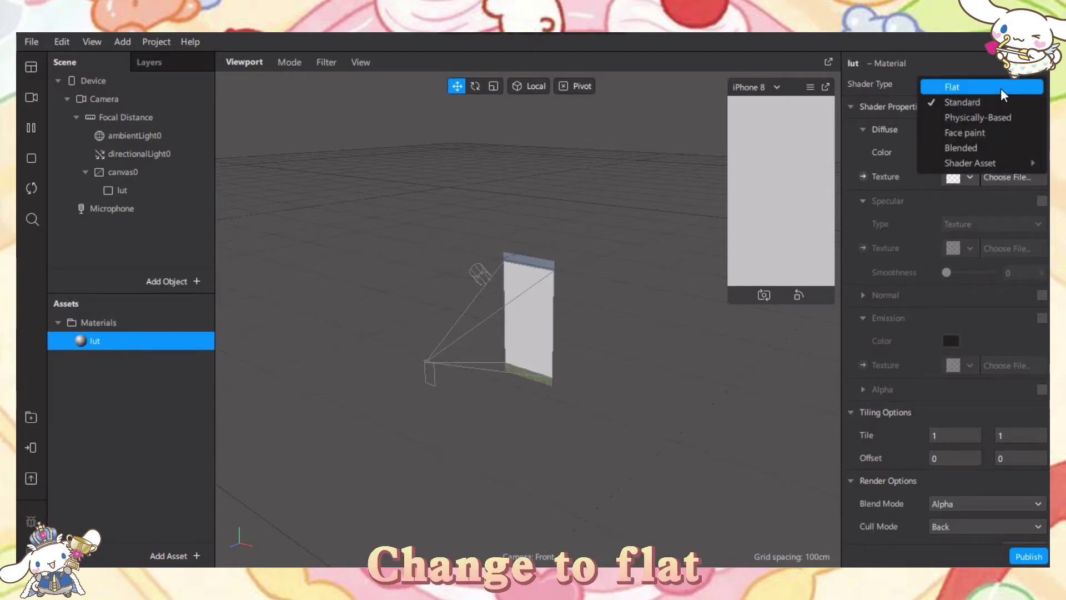
click(1000, 88)
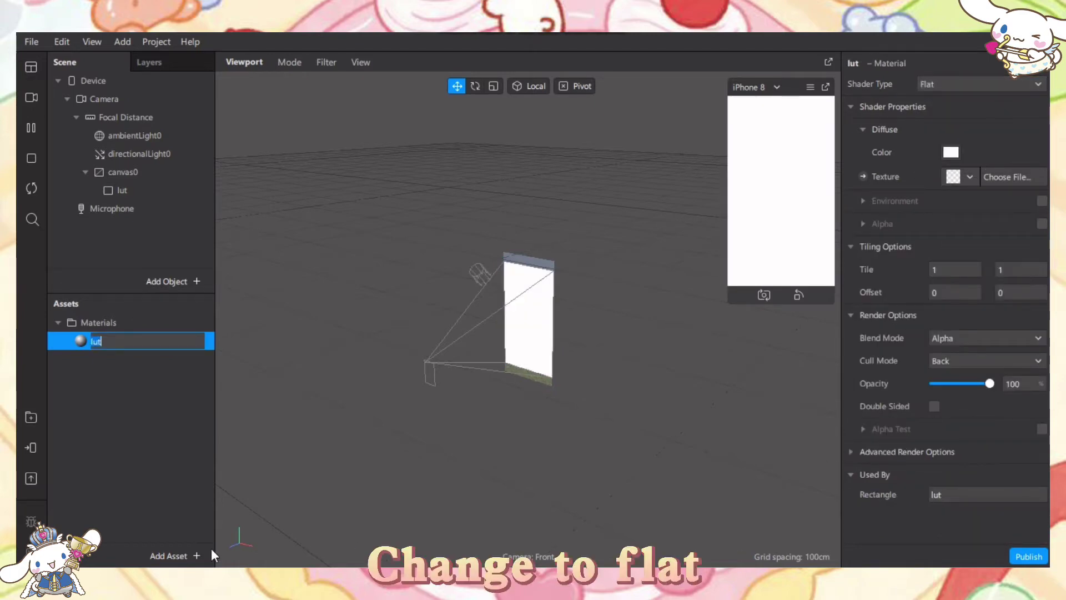
Step: Import lut.PNG as a Color LUT asset with filtering set to None
click(196, 551)
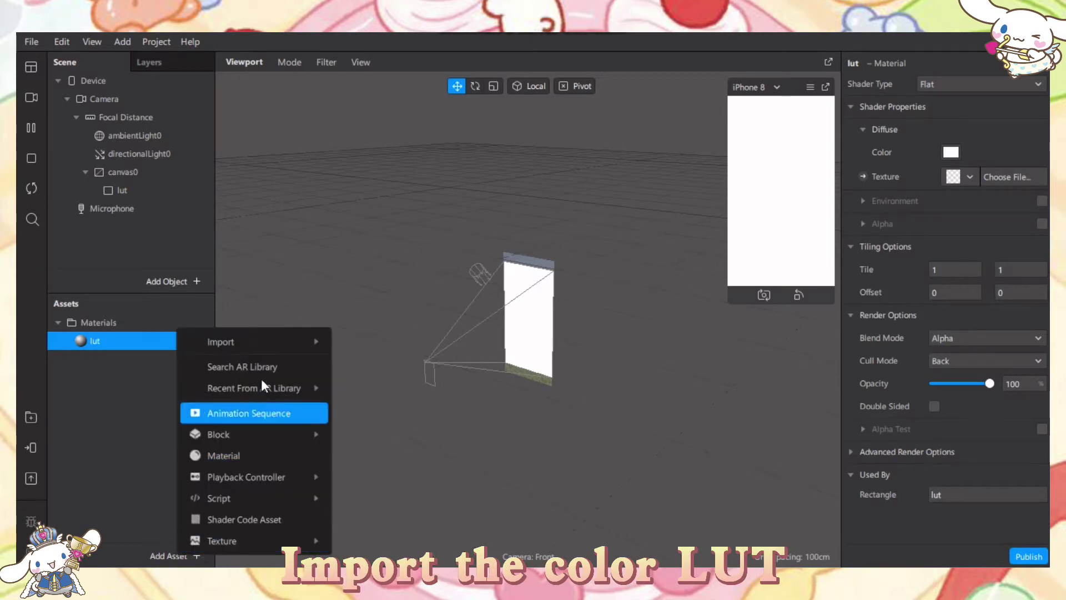
mouse_move(254, 341)
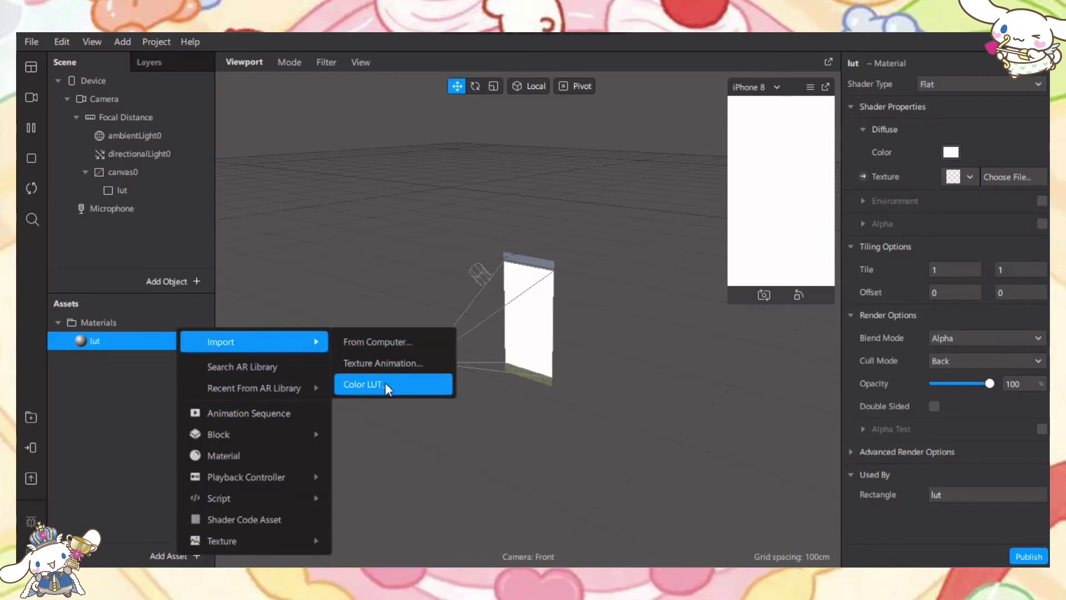
click(387, 387)
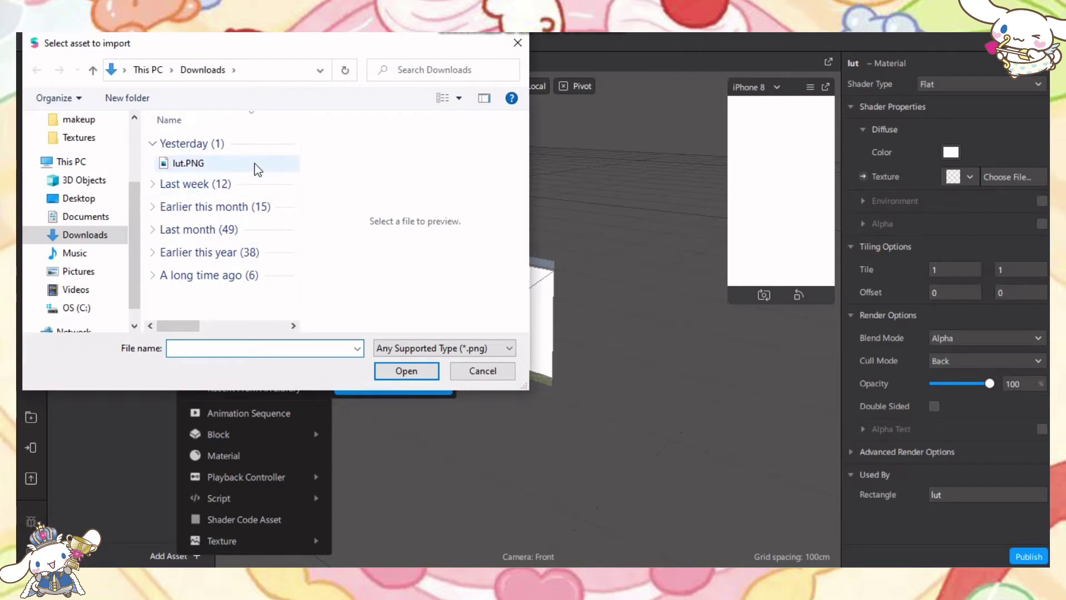
double_click(258, 165)
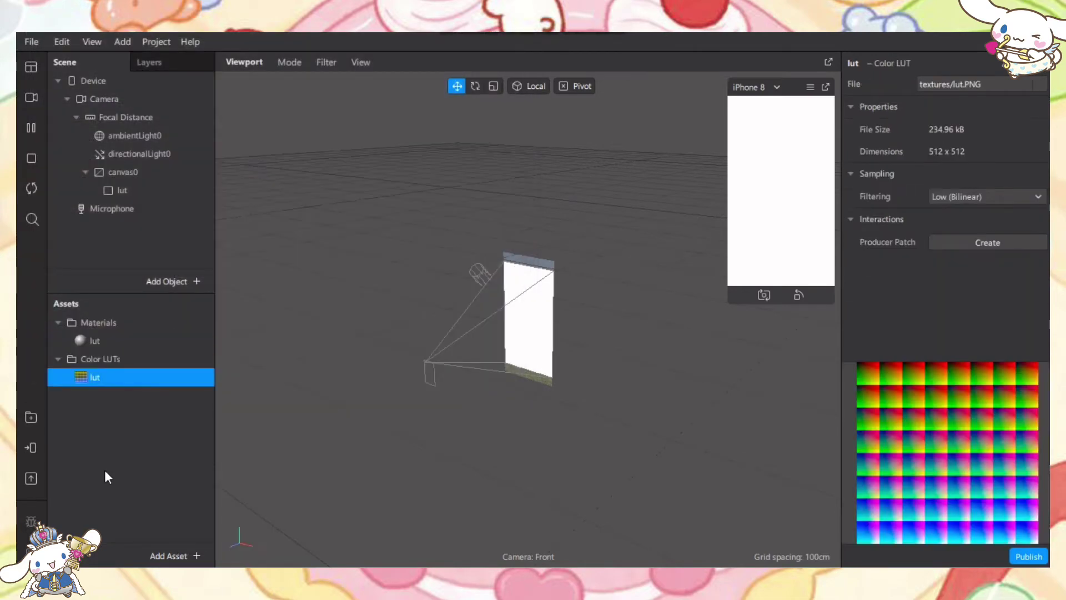
click(953, 191)
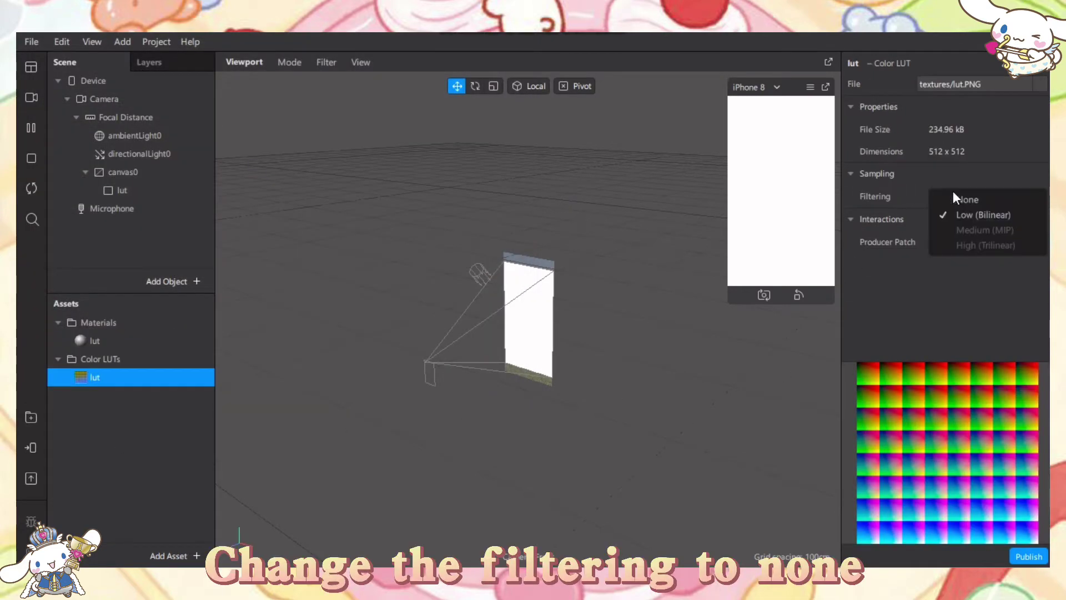
click(972, 198)
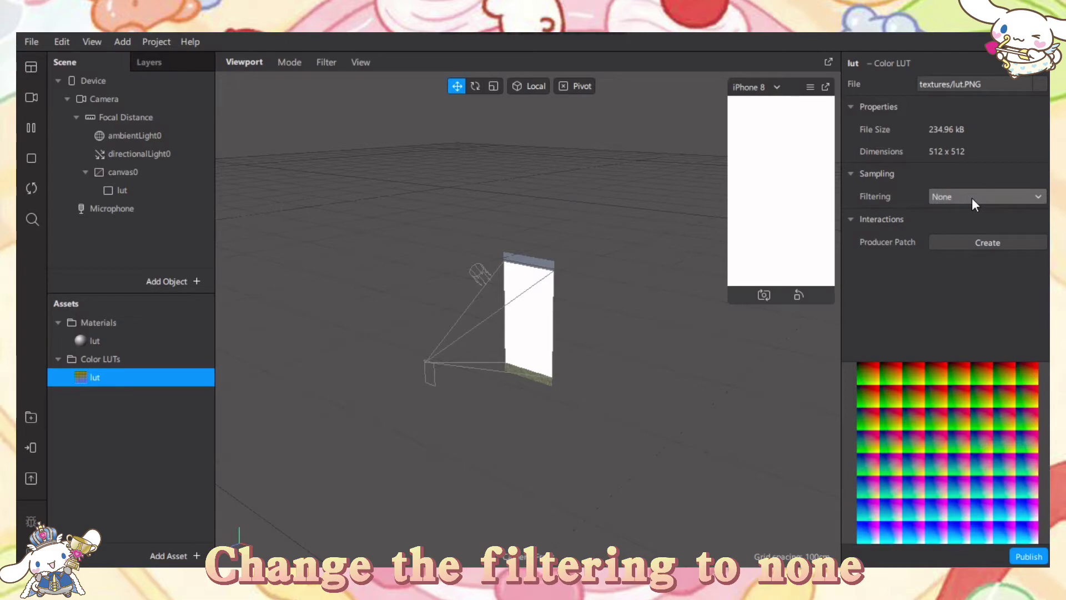
click(364, 354)
Step: Show the Patch Editor and add the lut Color LUT, creating an 8×8 colorLUTShader patch
click(98, 46)
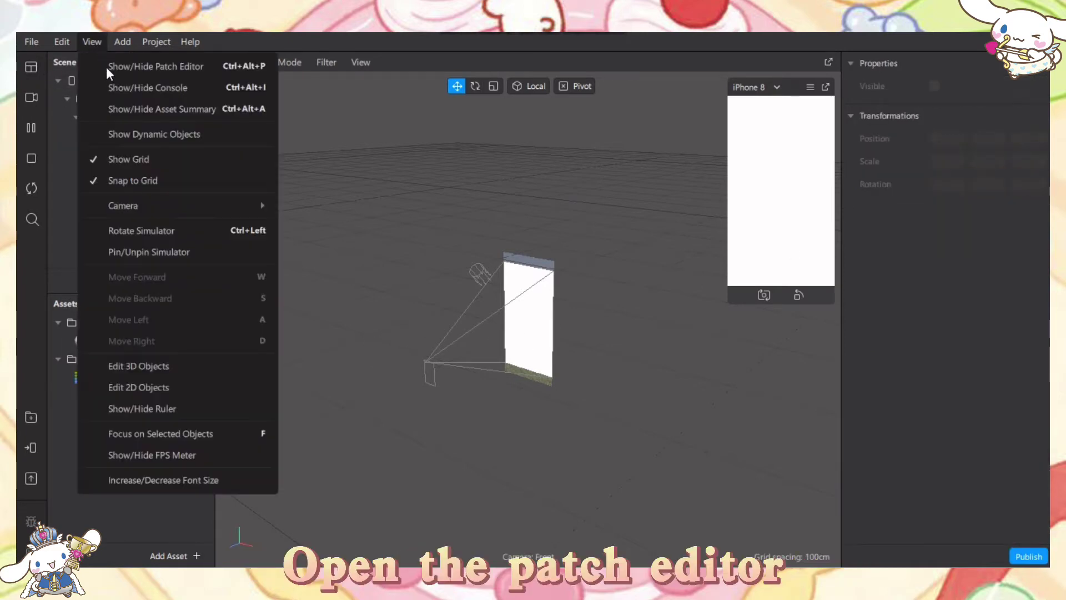
click(107, 68)
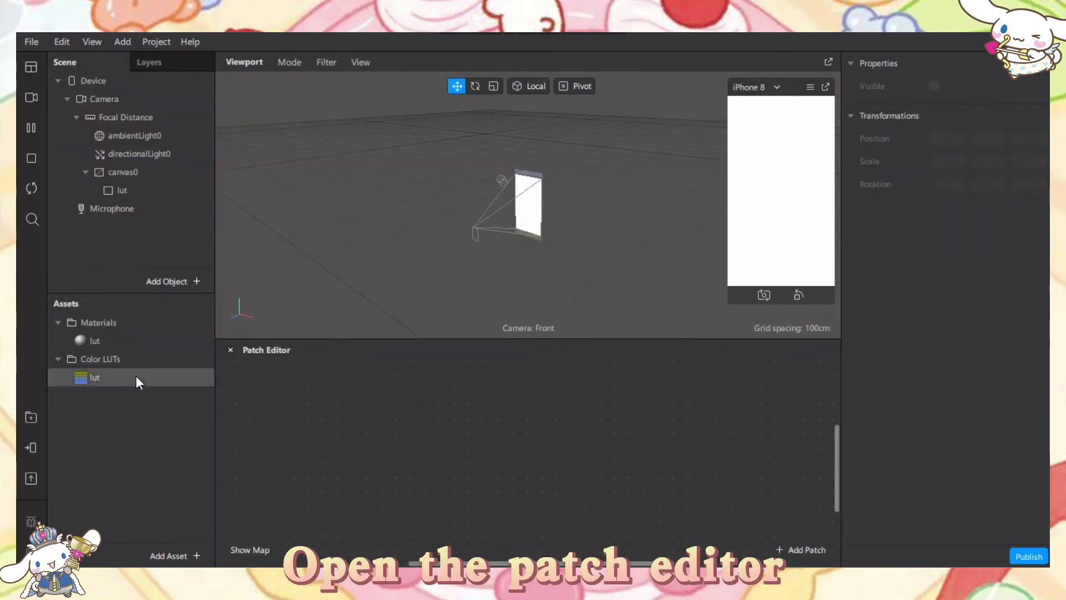
mouse_move(134, 376)
mouse_down()
mouse_move(391, 417)
mouse_move(640, 503)
mouse_move(510, 449)
mouse_move(434, 456)
mouse_up()
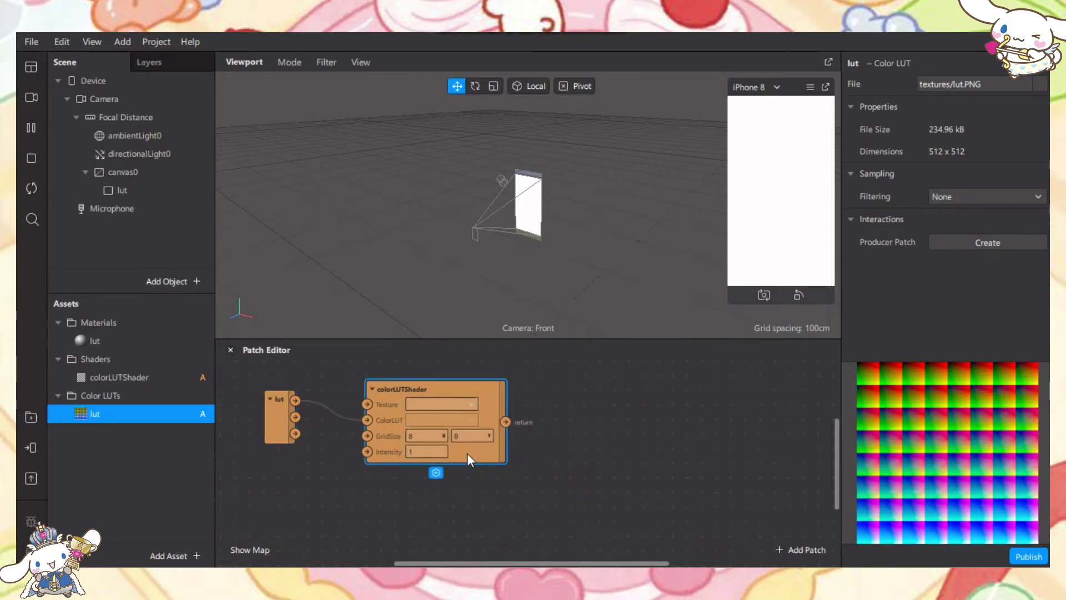
click(527, 451)
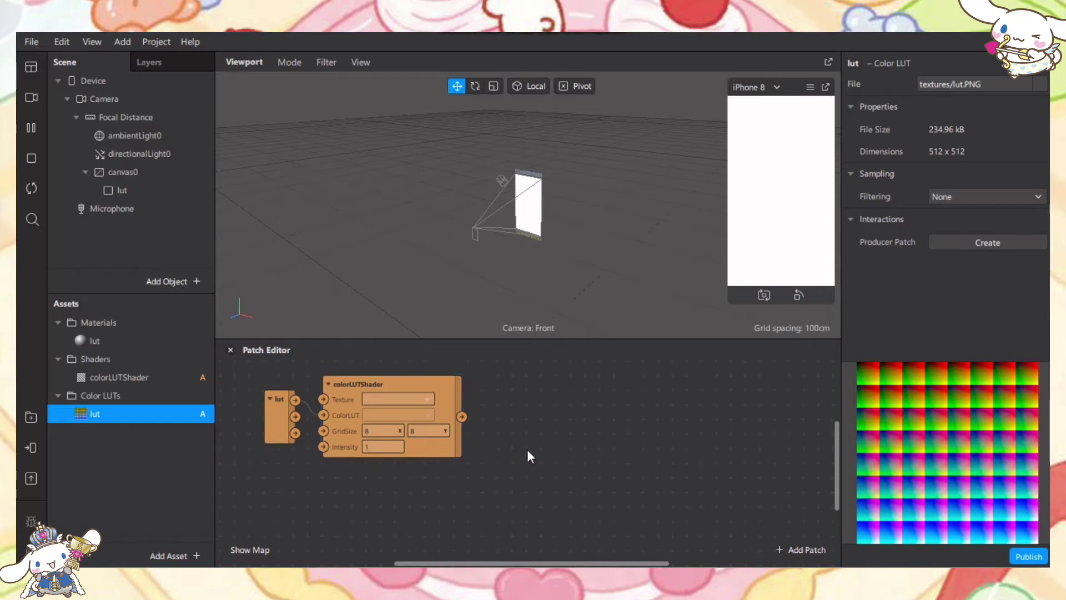
Step: Extract the camera as cameraTexture0 and wire it into colorLUTShader's Texture input
click(162, 101)
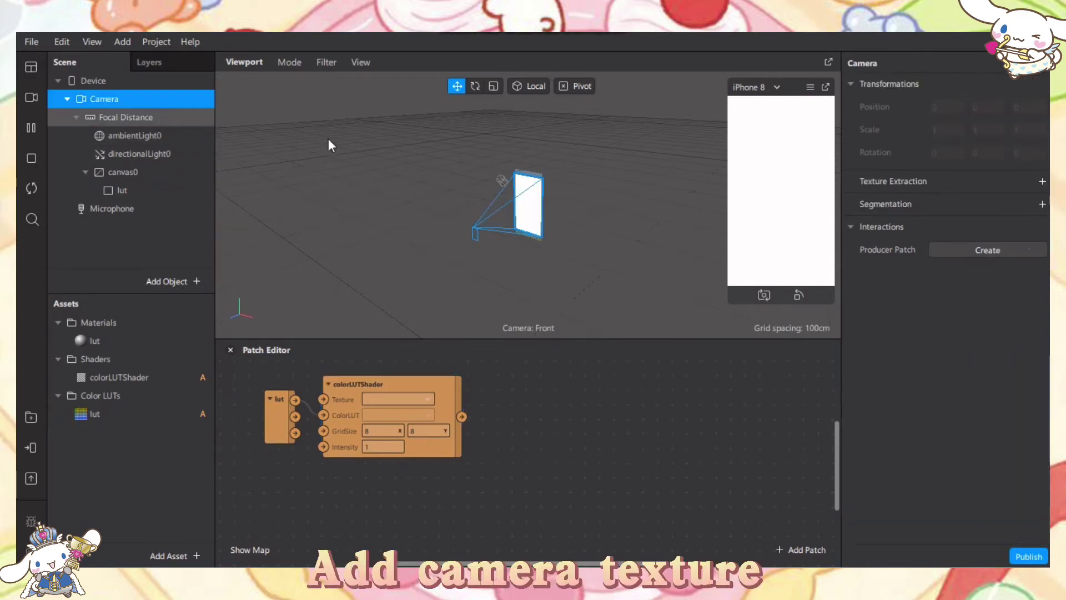
click(1041, 182)
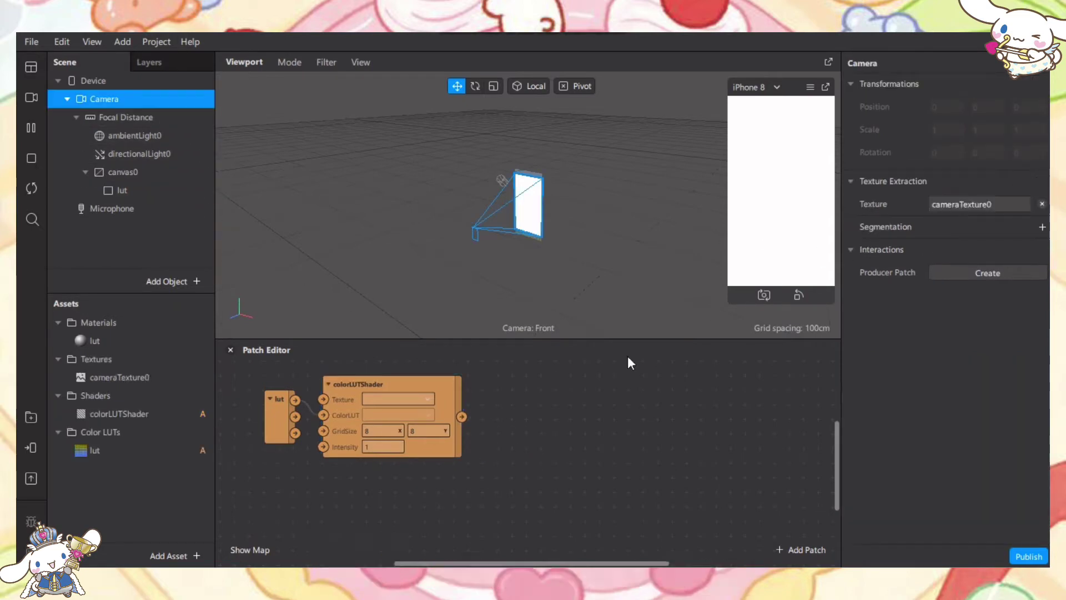
mouse_move(168, 378)
mouse_down()
mouse_move(301, 503)
mouse_move(310, 528)
mouse_move(288, 503)
mouse_move(344, 433)
mouse_up()
click(364, 494)
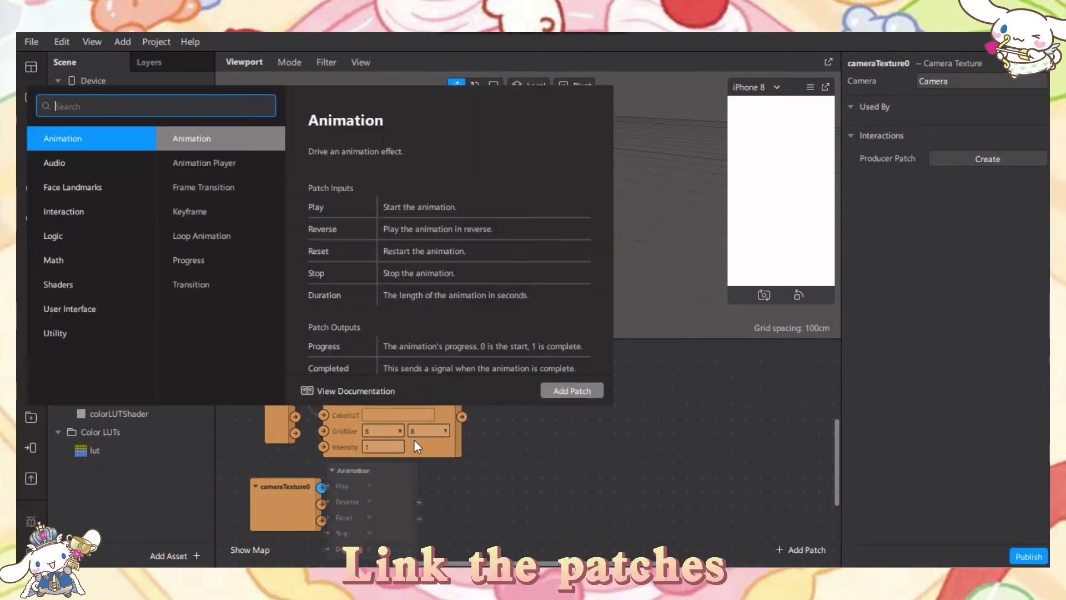
click(414, 439)
mouse_move(324, 491)
mouse_down()
mouse_move(314, 406)
mouse_move(325, 398)
mouse_up()
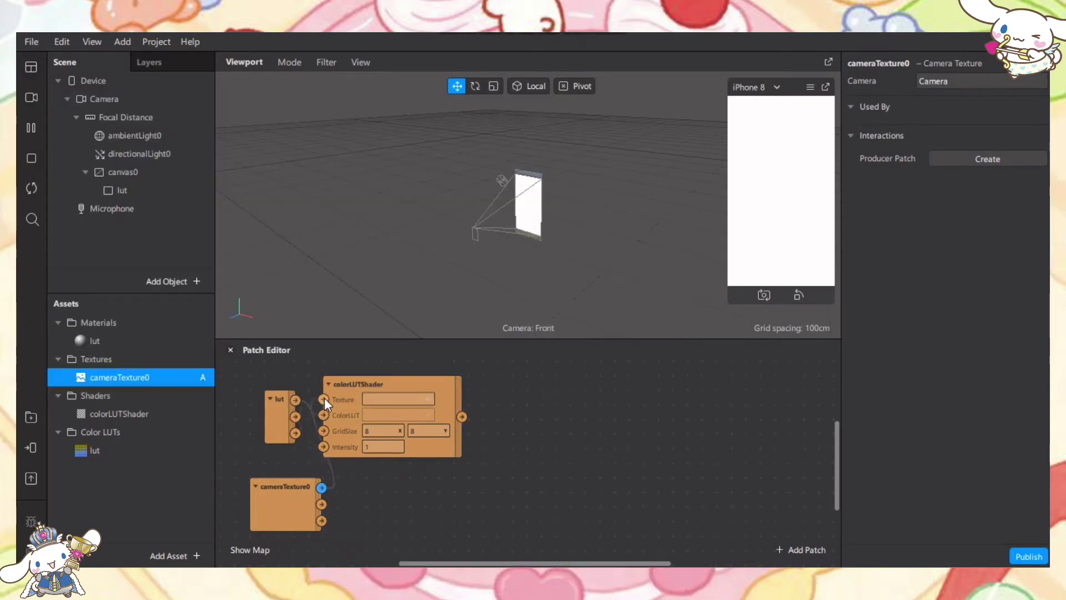
drag(453, 380, 474, 381)
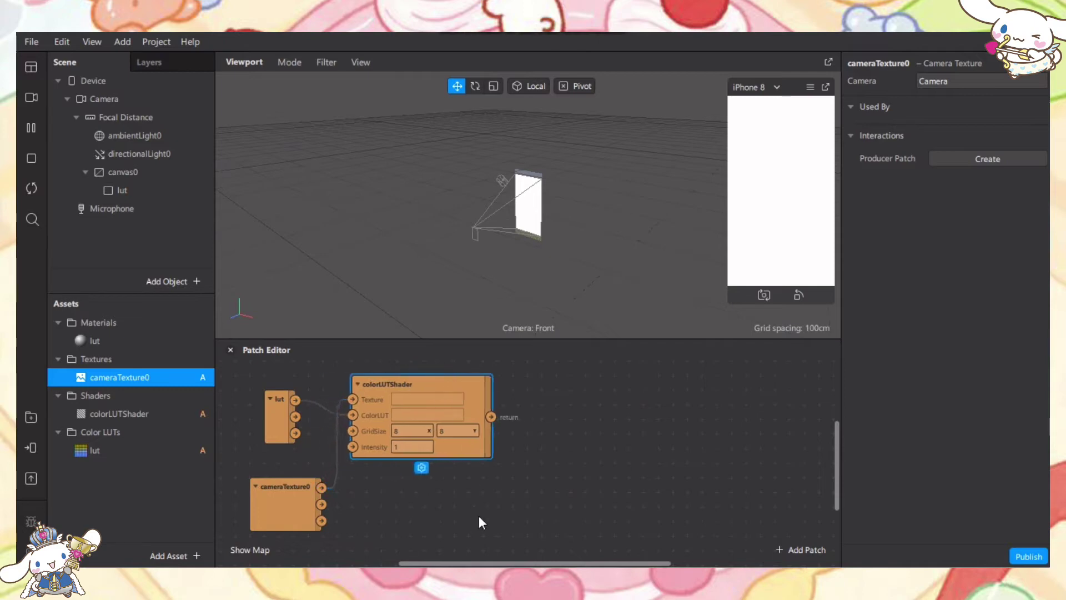
click(490, 530)
Step: Connect the colorLUTShader output to the lut material's Diffuse Texture patch
click(170, 187)
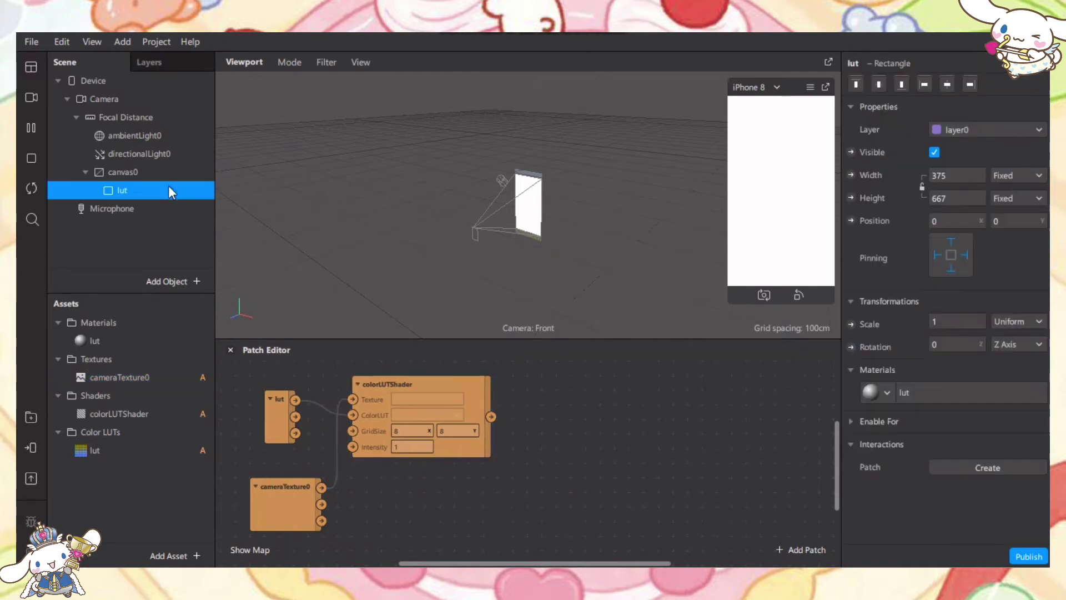
click(158, 331)
click(162, 340)
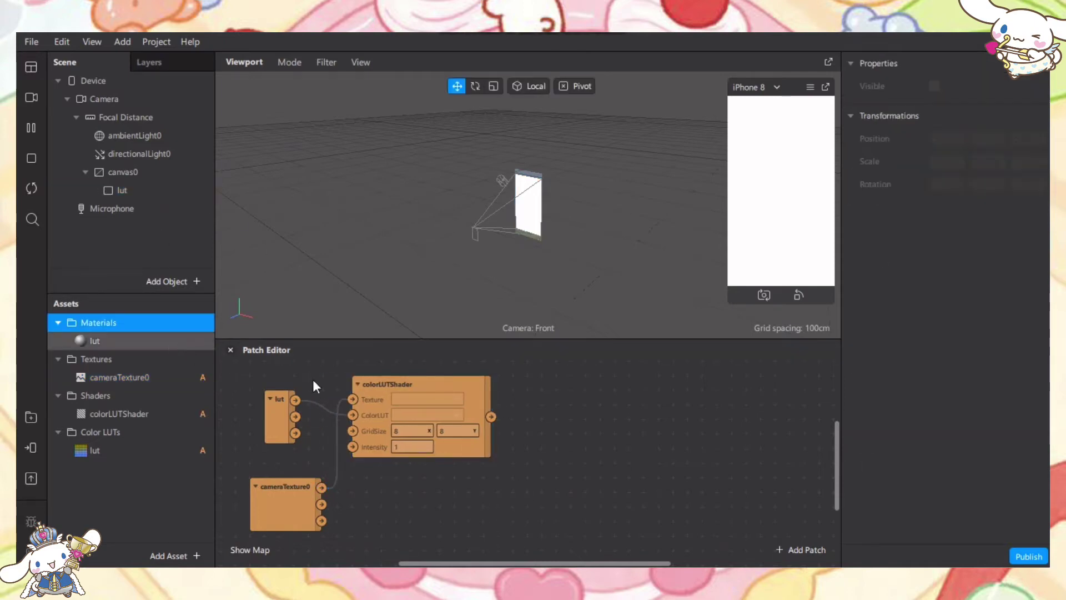
click(861, 176)
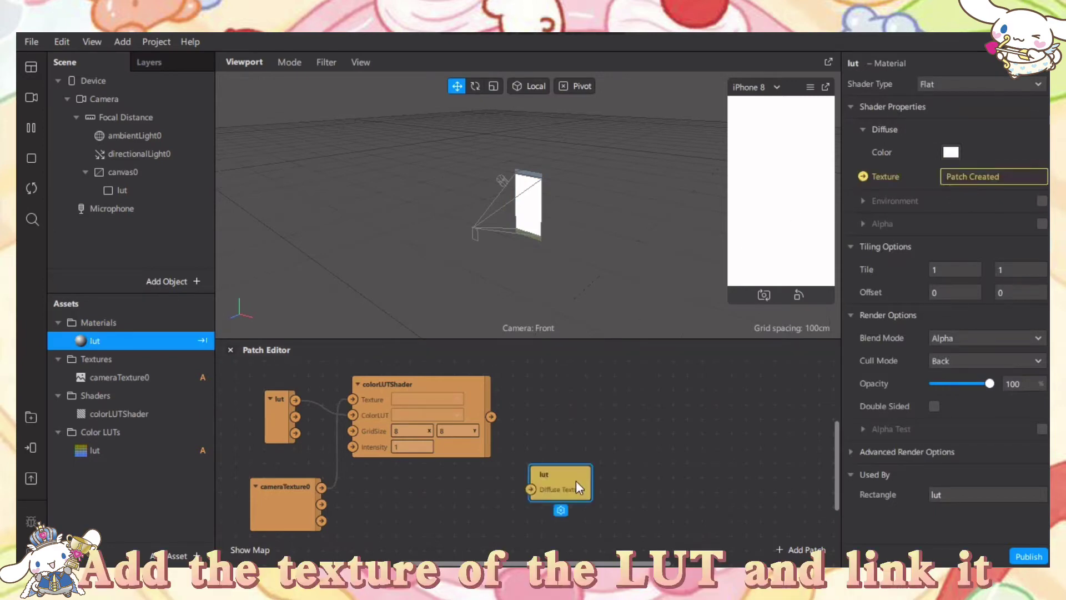
drag(573, 468, 555, 393)
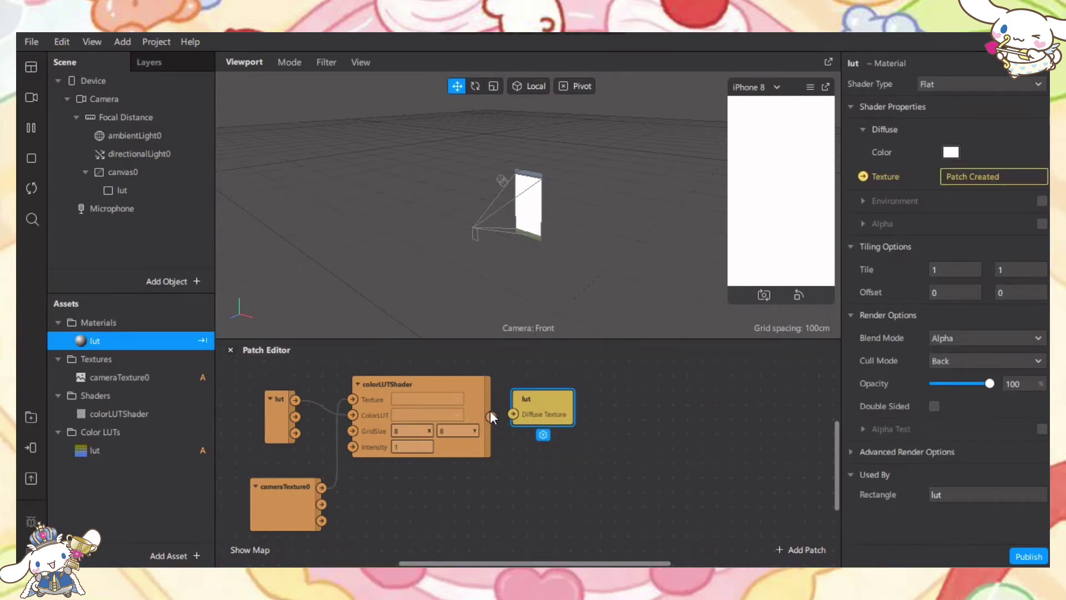
click(503, 417)
double_click(644, 438)
key(Escape)
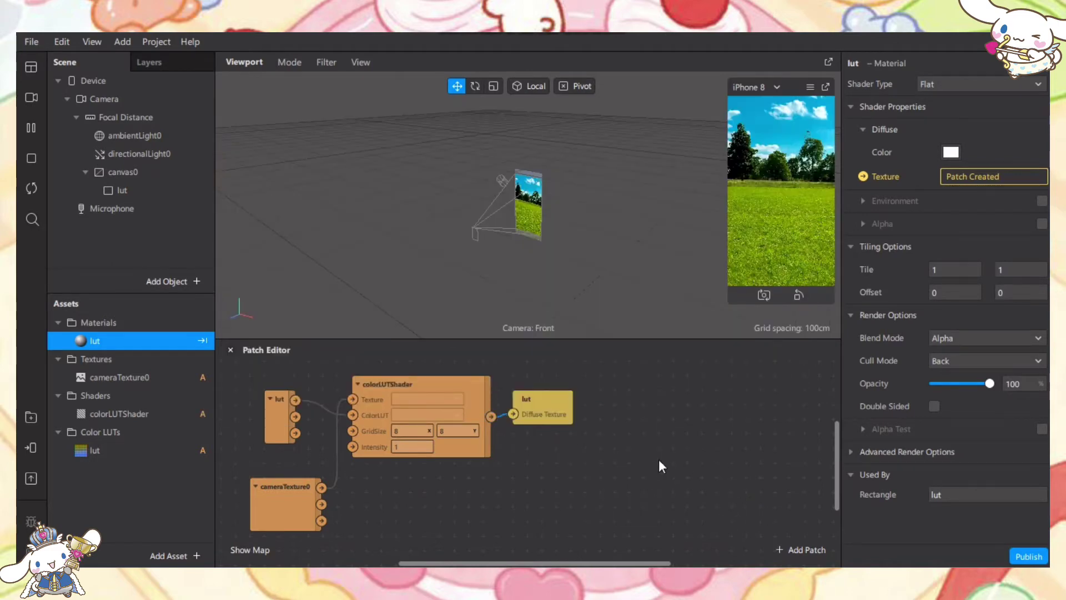
Step: Close the Patch Editor and enlarge the device preview
click(230, 349)
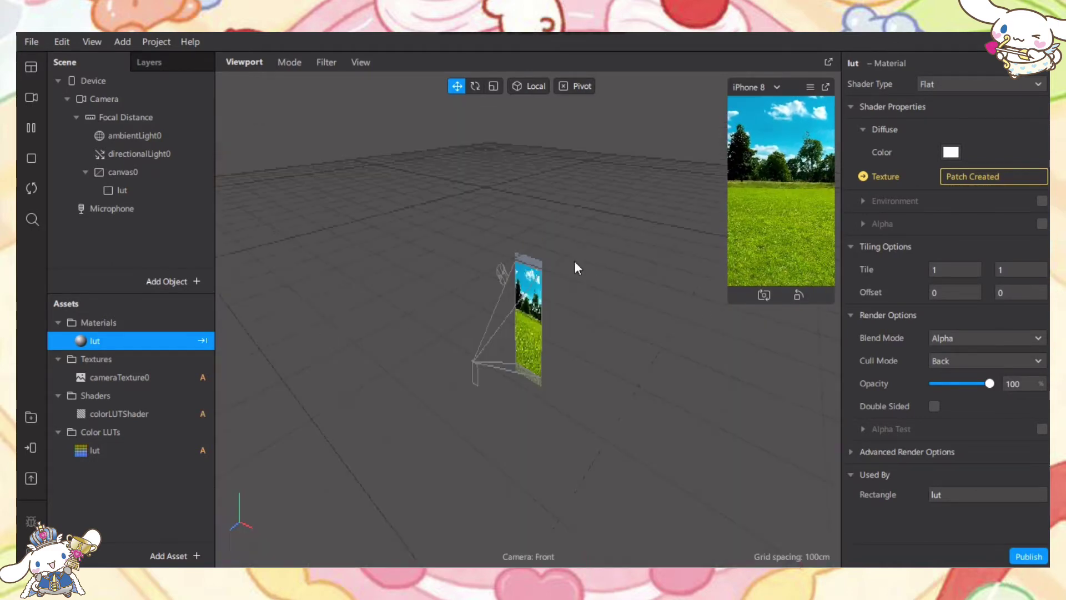
drag(719, 208, 616, 208)
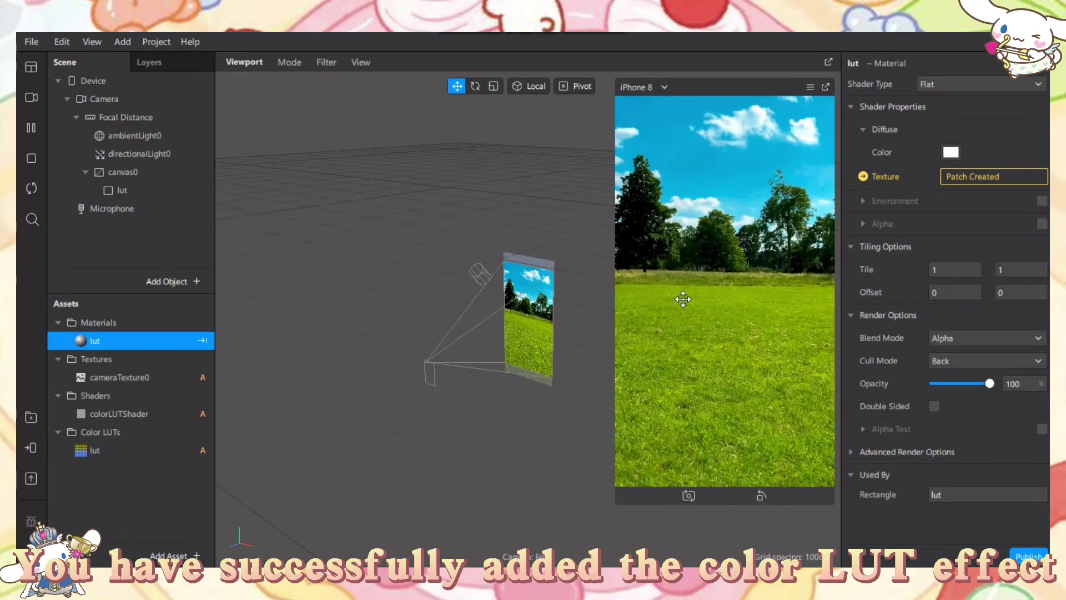
click(28, 98)
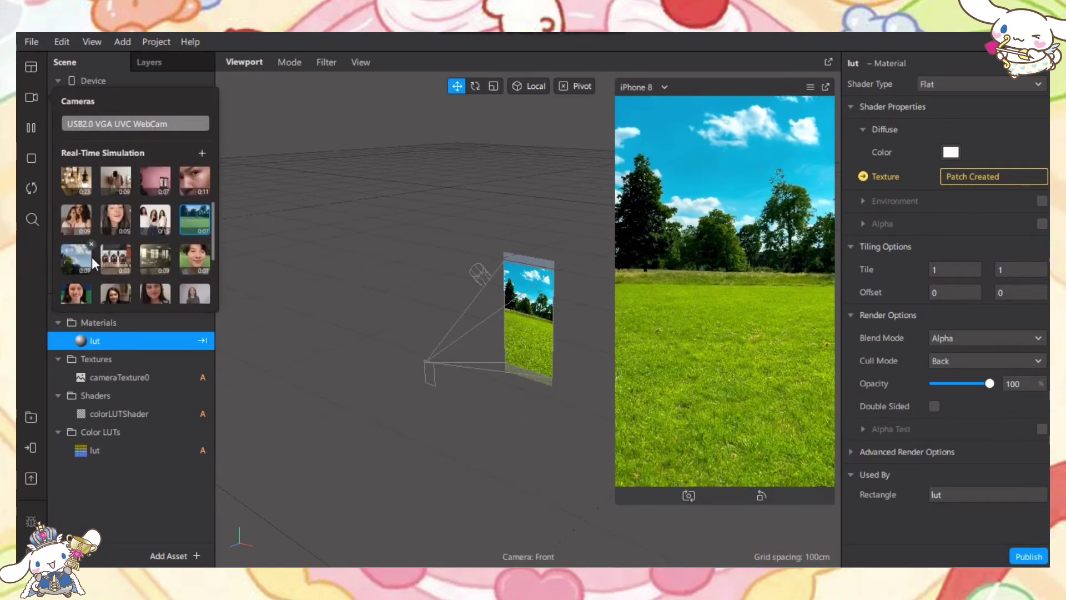
Step: Preview the LUT on sky-and-tree, teen face, smiling woman and picnic clips, ending on a close-up face
click(89, 258)
click(188, 259)
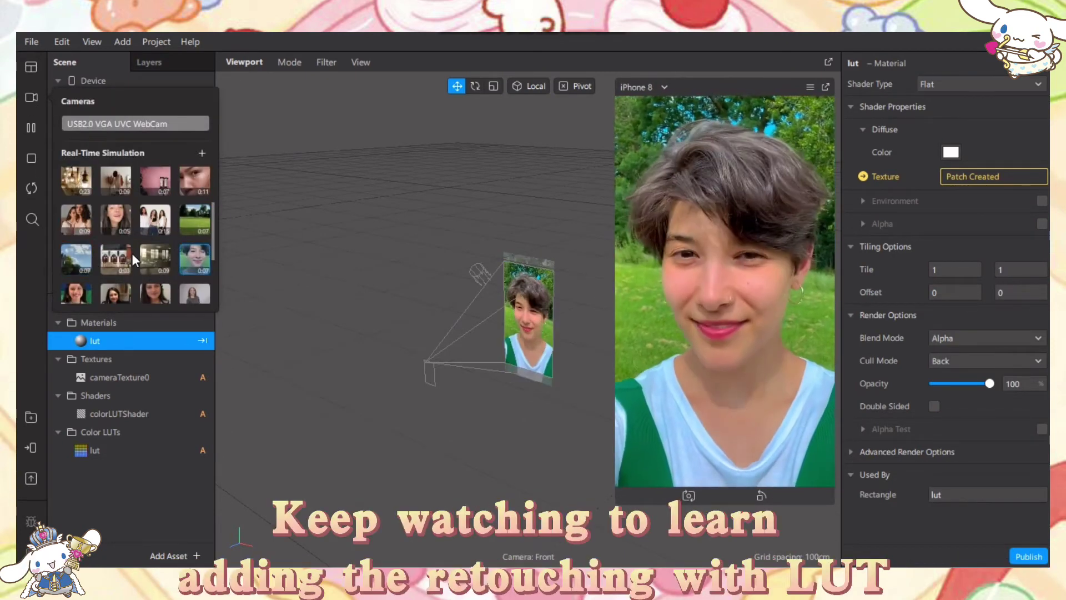
scroll(131, 252, down, 3)
click(75, 196)
click(75, 243)
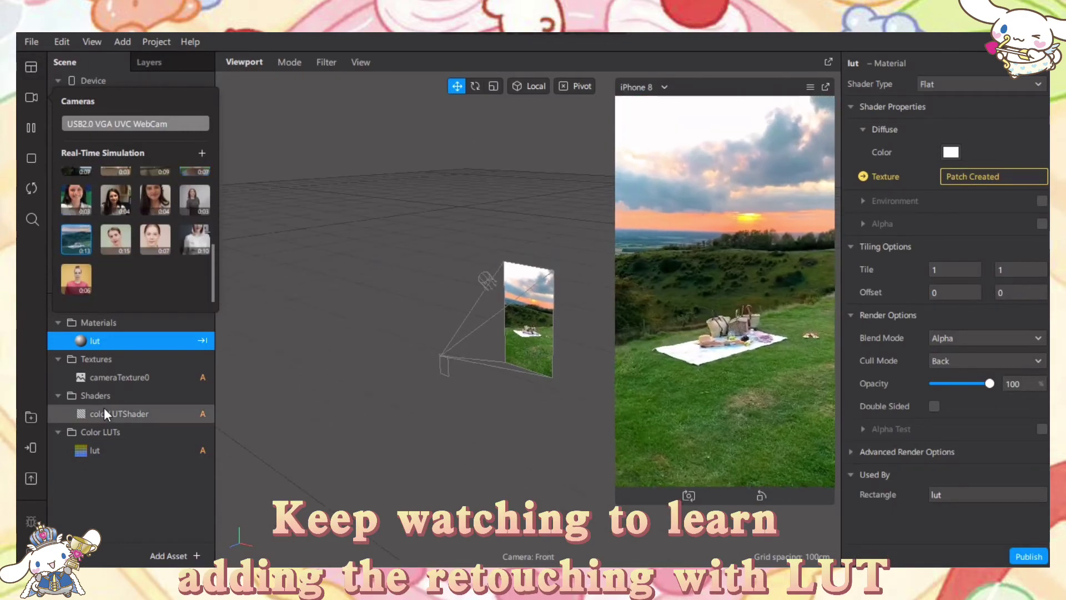
click(121, 190)
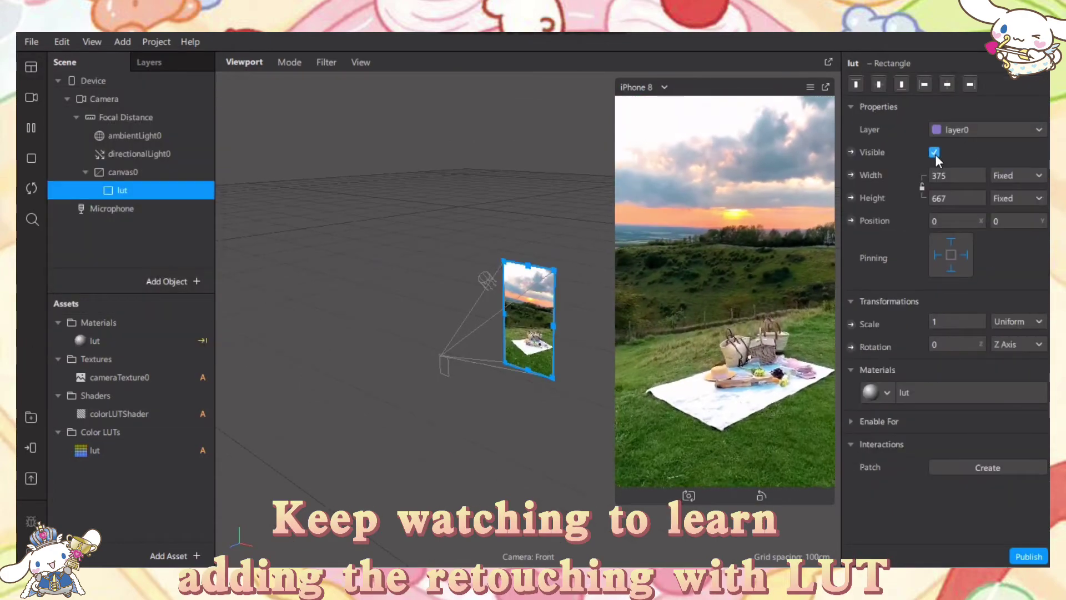
click(252, 421)
click(31, 97)
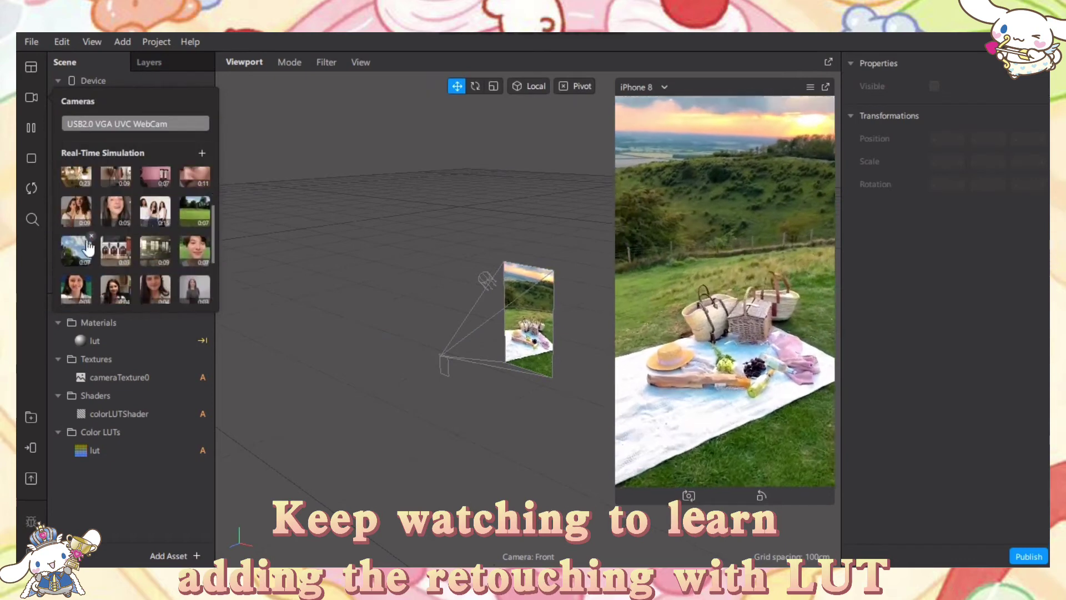
click(198, 180)
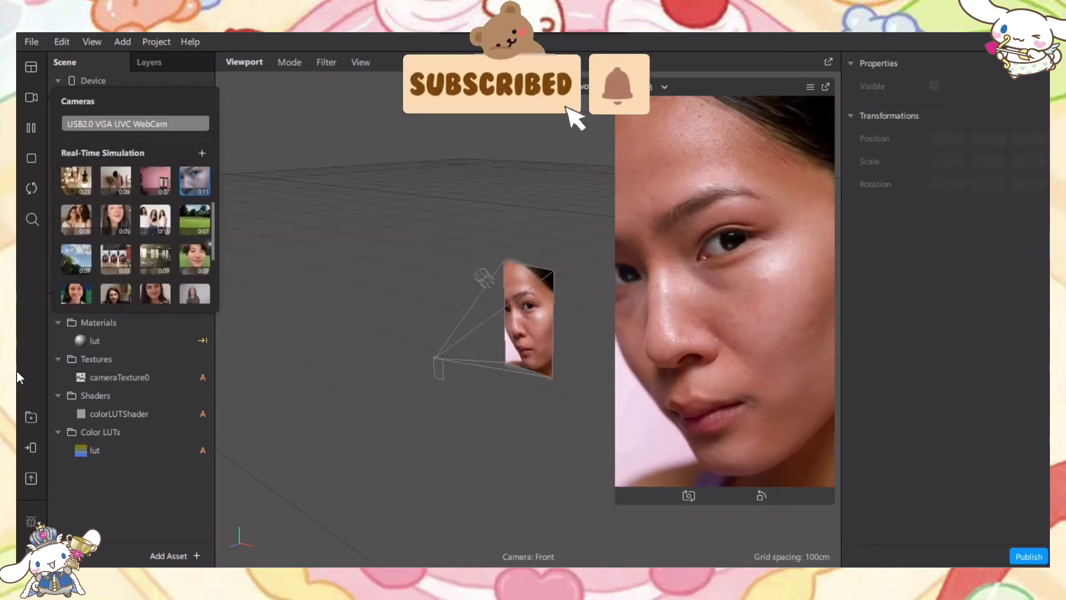
click(64, 324)
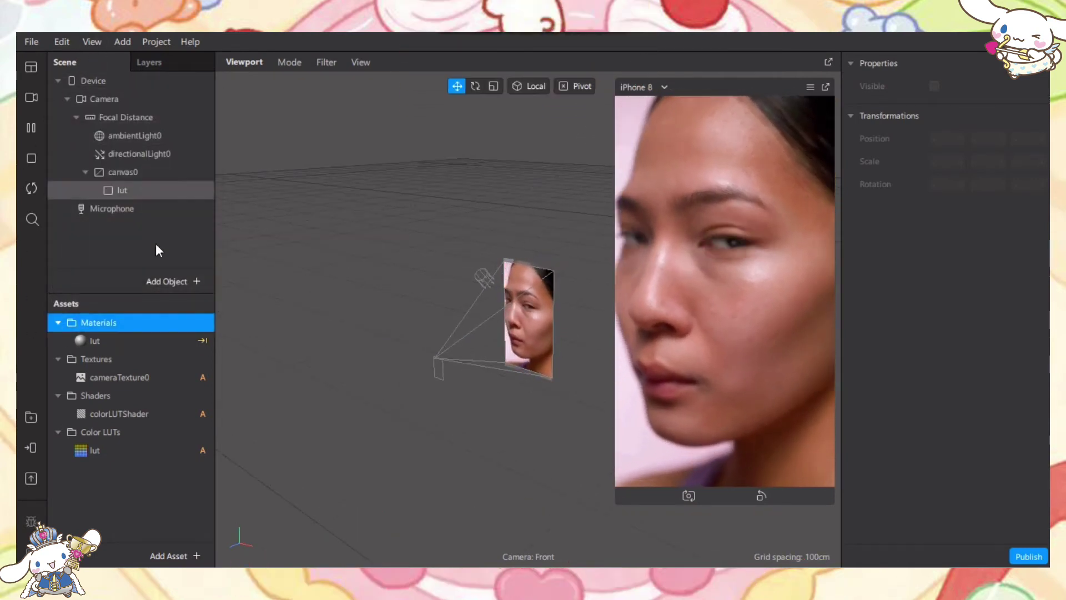
Step: Insert a face-tracked face mesh and rename faceMesh0 to retouch
click(197, 286)
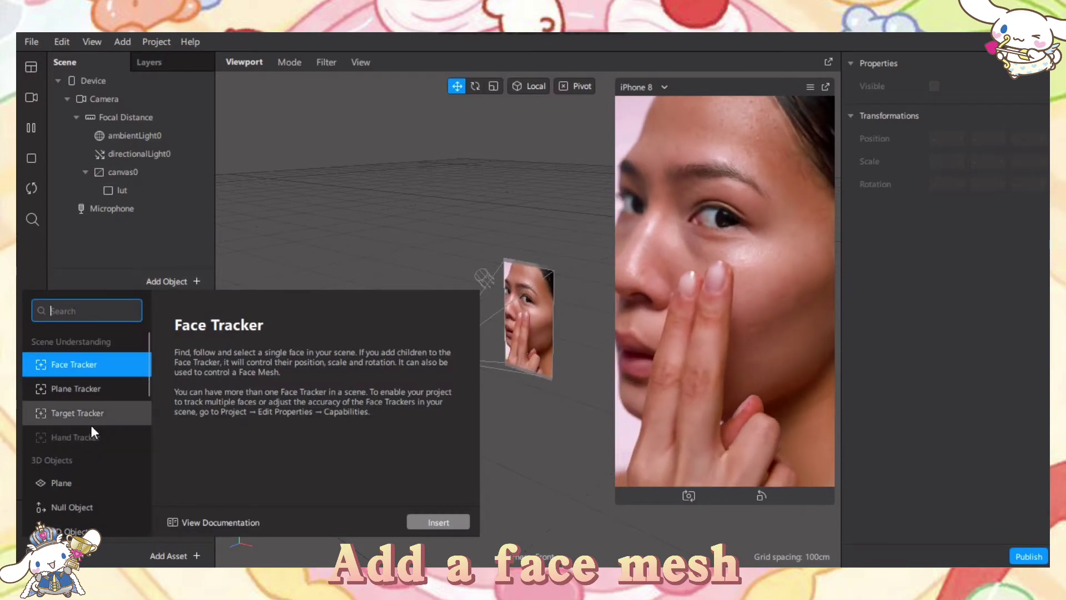
scroll(89, 433, down, 1)
scroll(86, 447, down, 3)
double_click(85, 458)
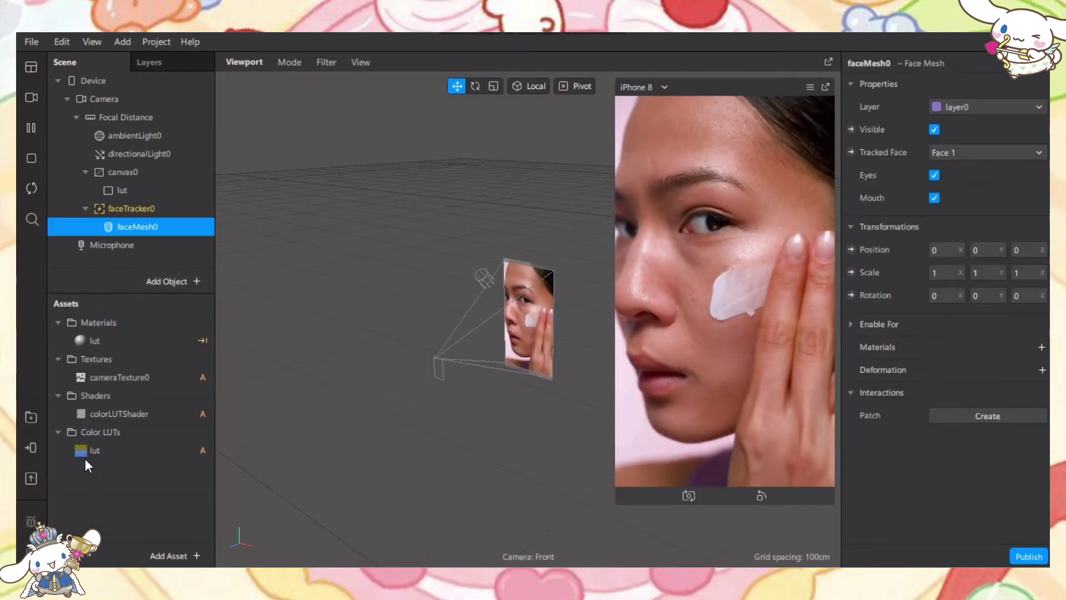
double_click(148, 227)
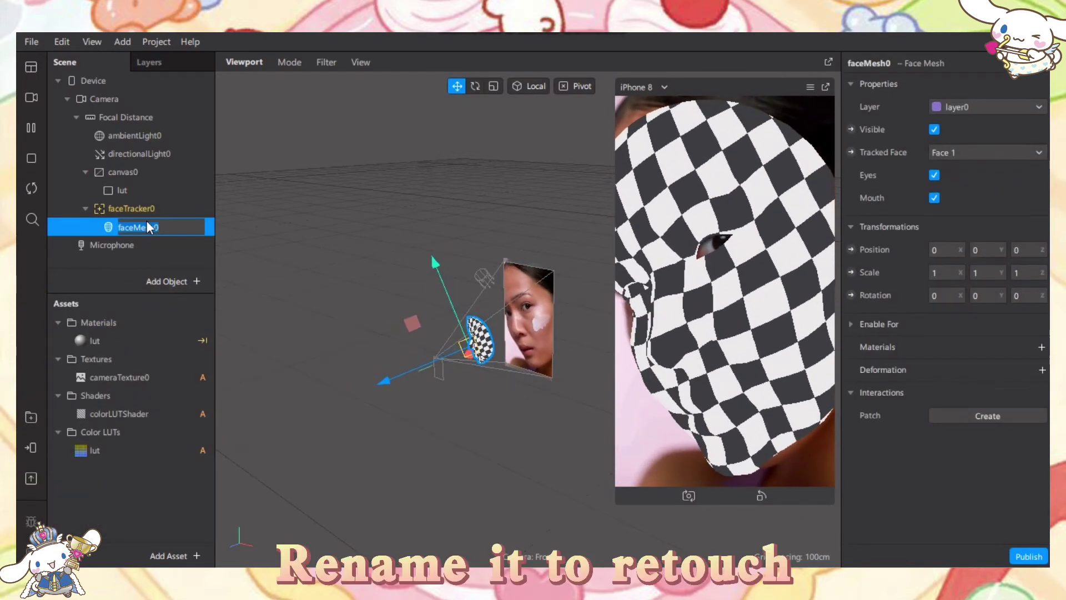
text(retouch)
key(Return)
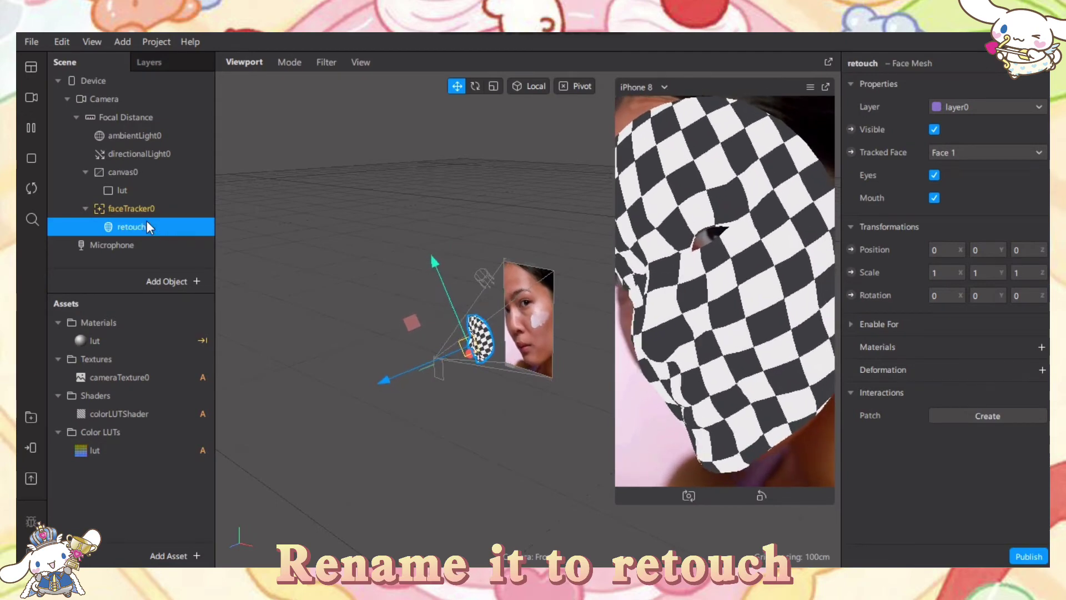
Step: Give the face mesh a new material named retouch using the Retouching shader
click(1042, 347)
click(1007, 391)
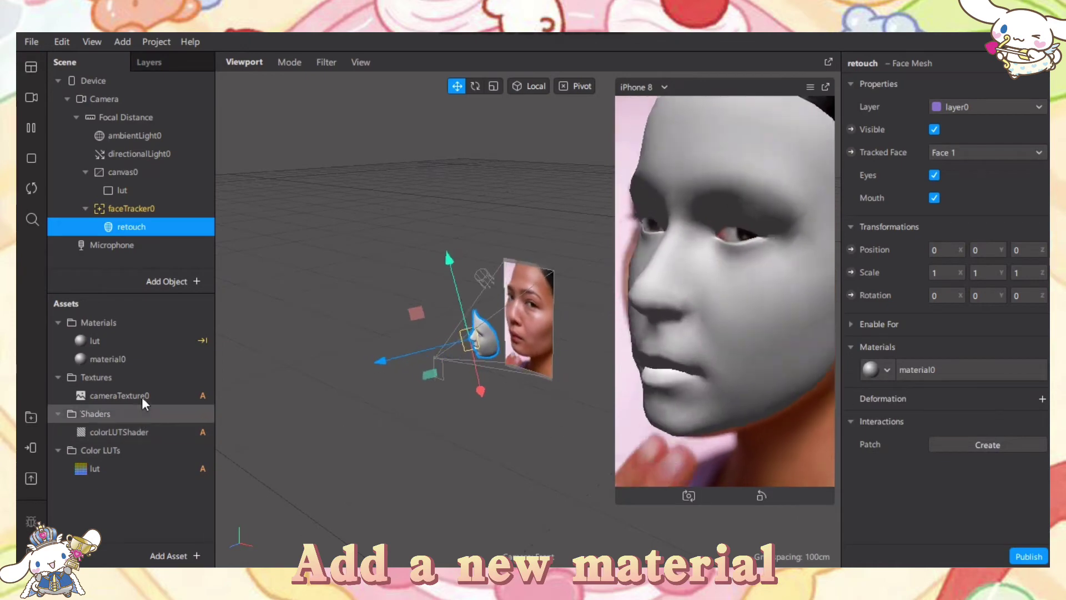
double_click(146, 359)
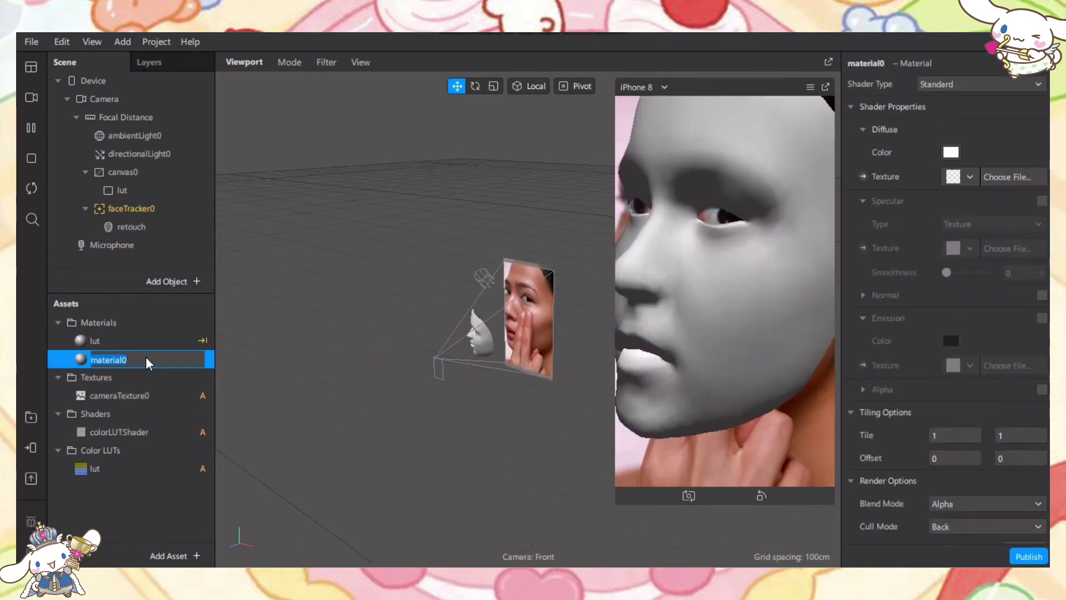
text(retouch)
key(Return)
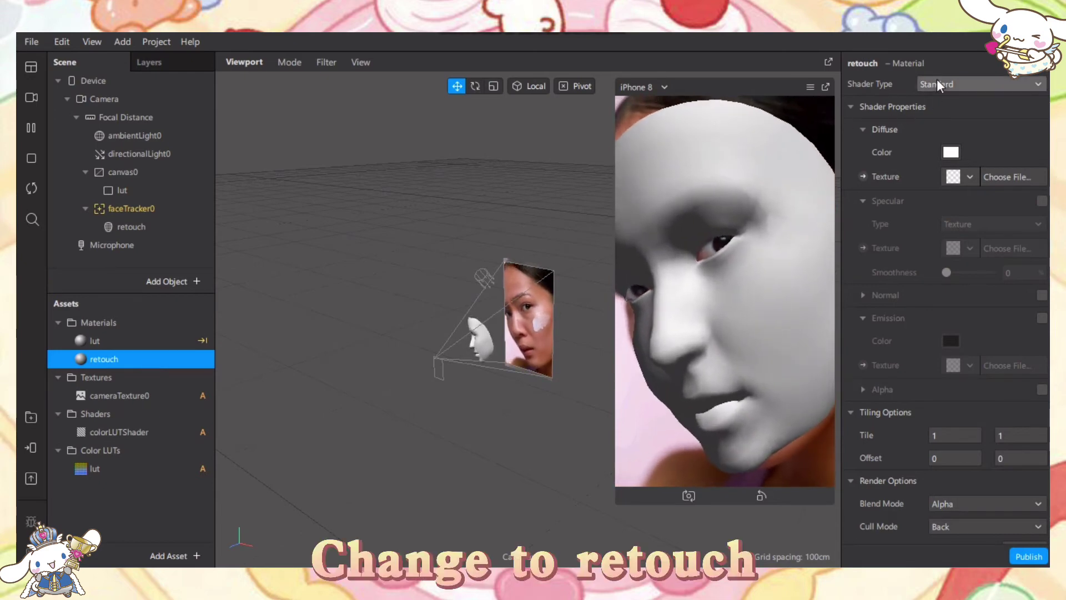
click(937, 82)
click(985, 178)
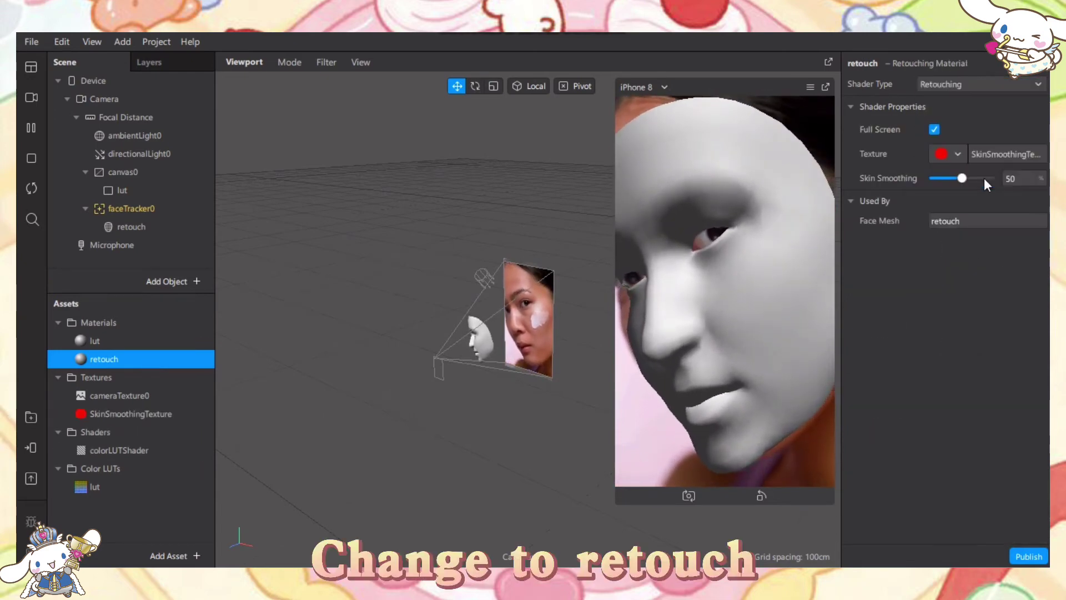
Step: Pause the preview and lower the retouch material's Skin Smoothing to about 49
click(33, 128)
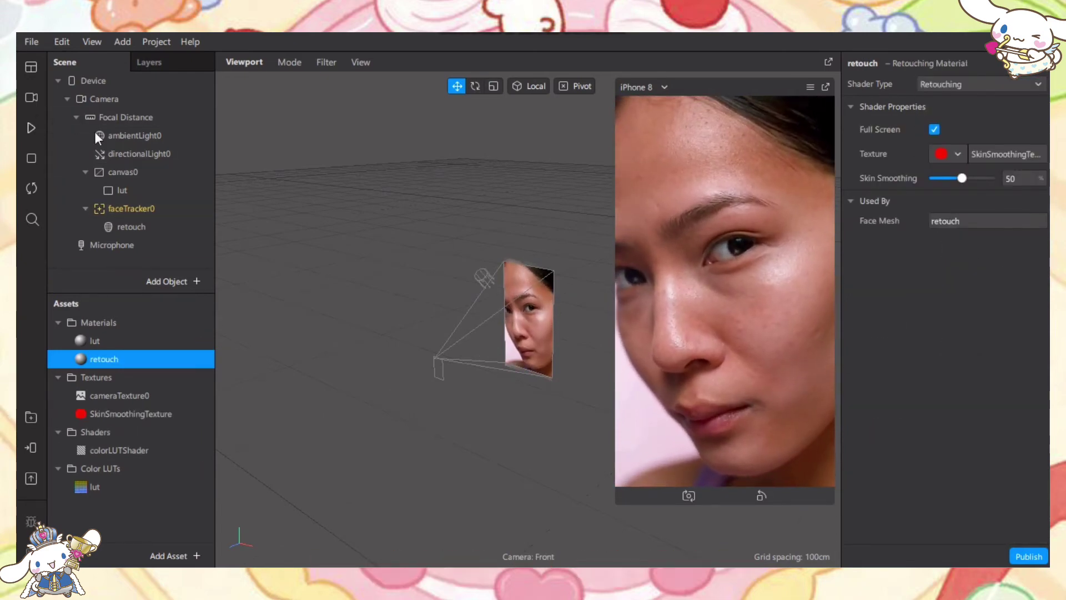
click(136, 227)
click(934, 131)
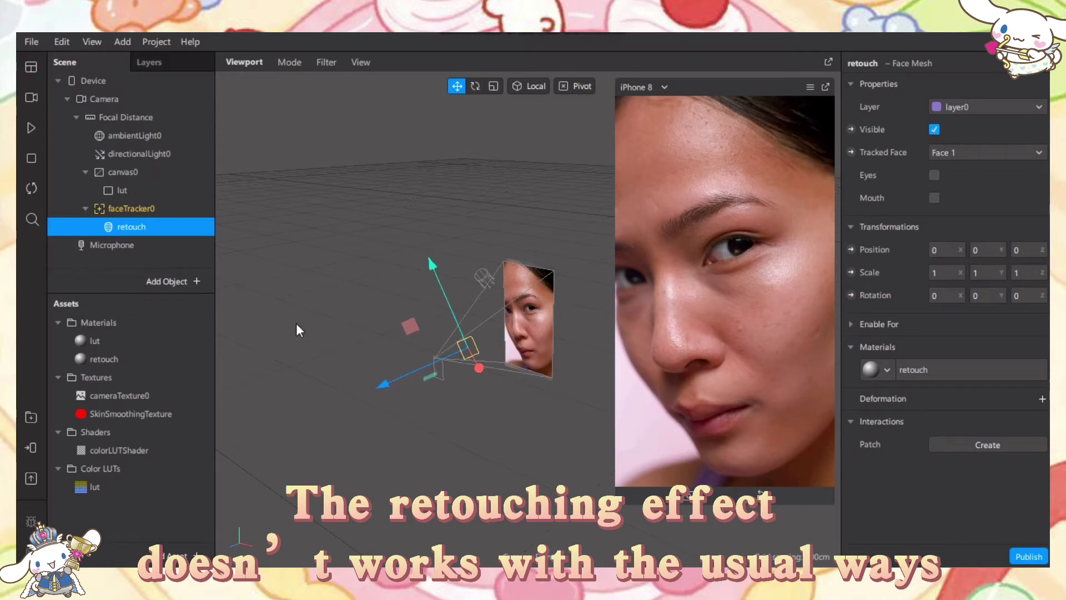
click(133, 360)
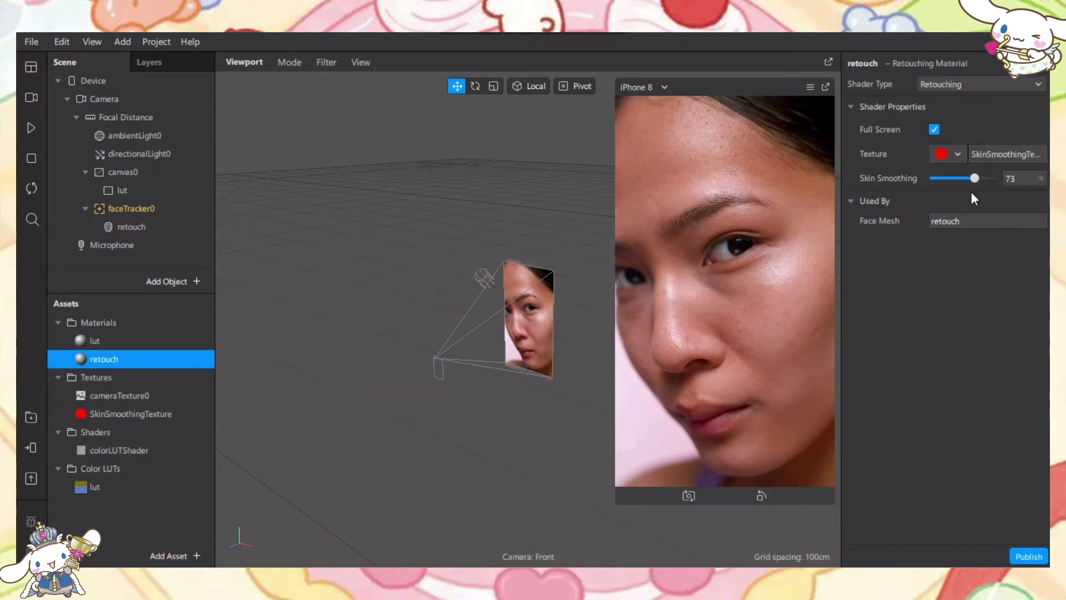
drag(997, 198, 962, 196)
Step: Resume the preview and undo a stray 3D text added under faceTracker0
click(25, 128)
click(105, 206)
right_click(106, 206)
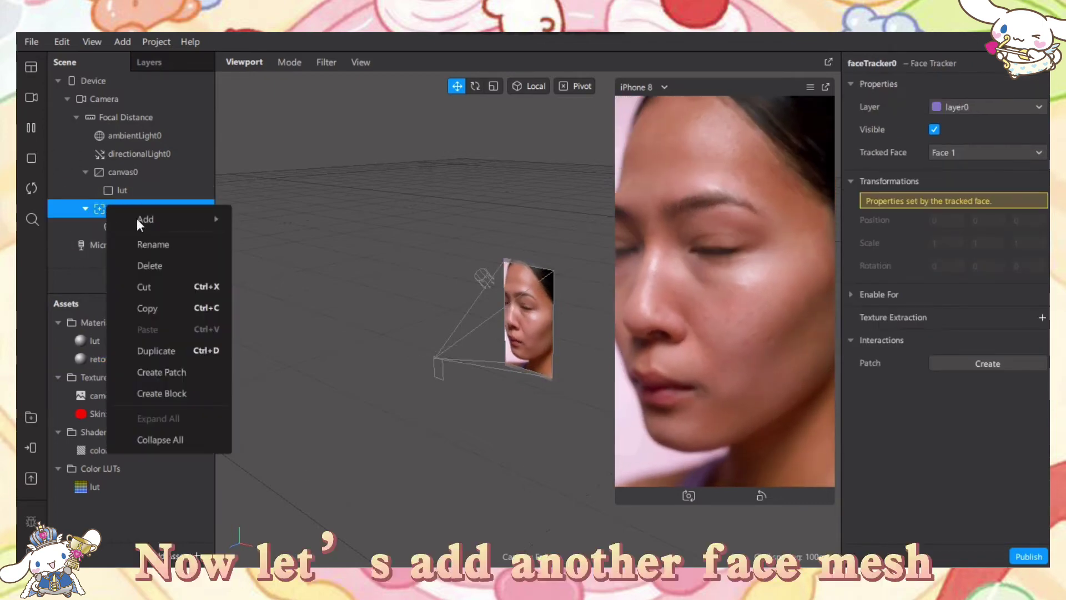
mouse_move(145, 219)
click(288, 282)
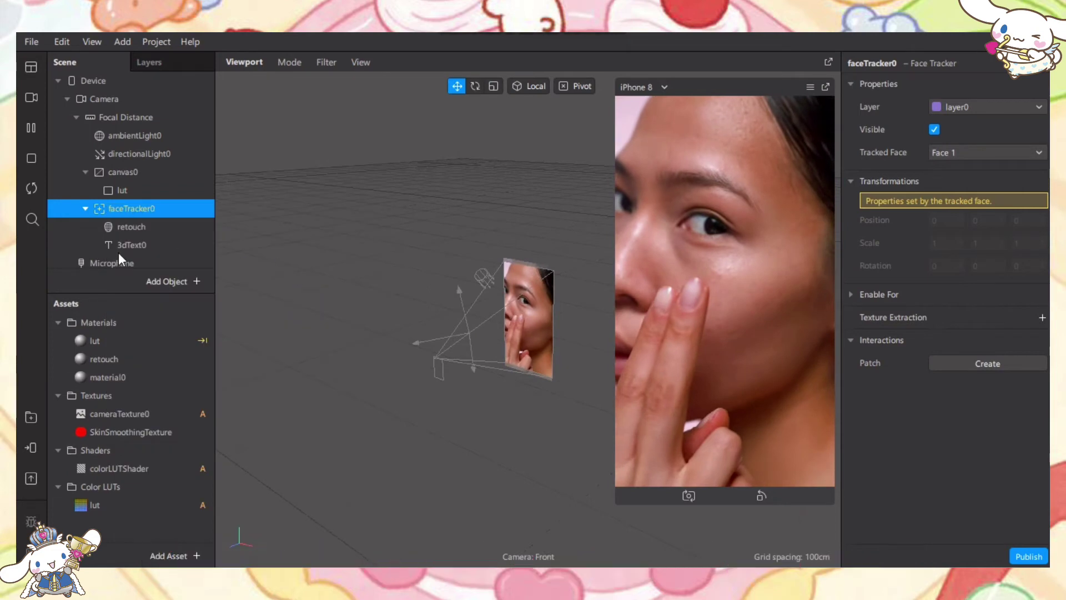
click(125, 249)
click(62, 41)
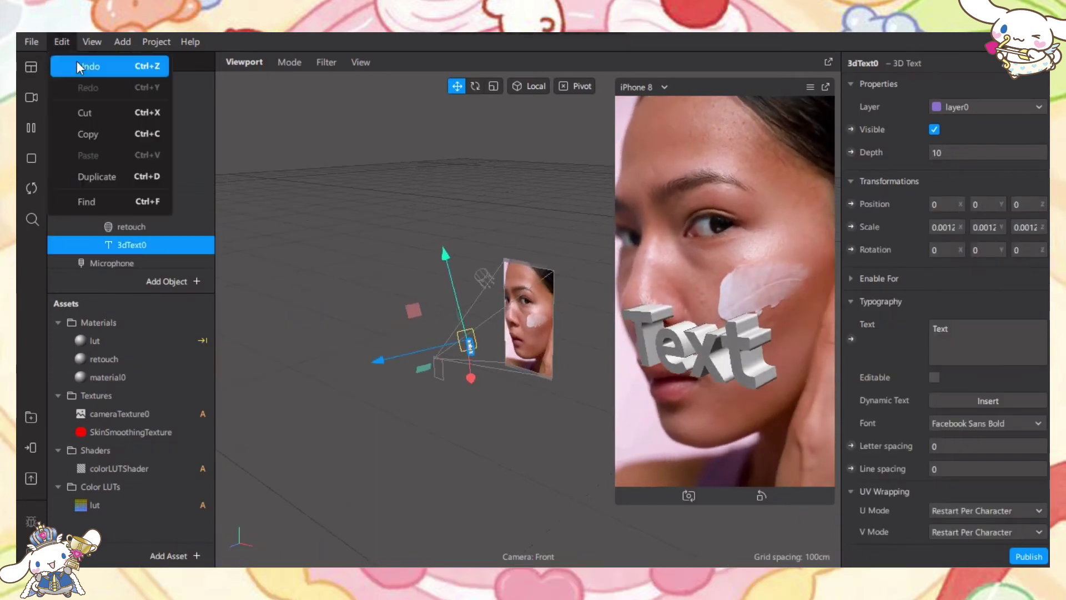
click(77, 66)
Step: Add another face mesh under faceTracker0 and rename it 'lut retouch'
right_click(156, 218)
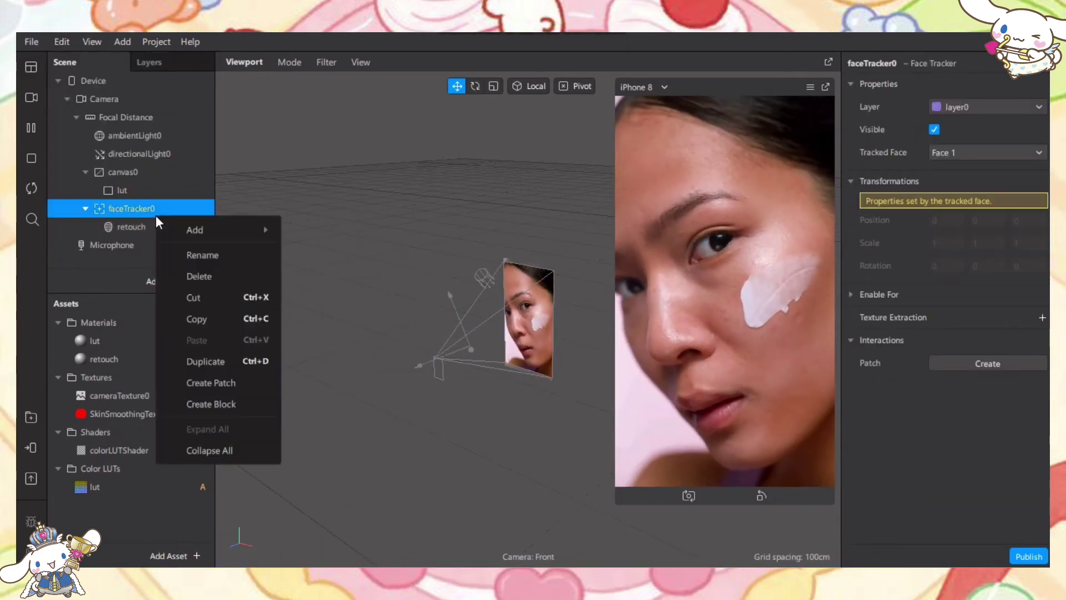
mouse_move(225, 229)
click(298, 265)
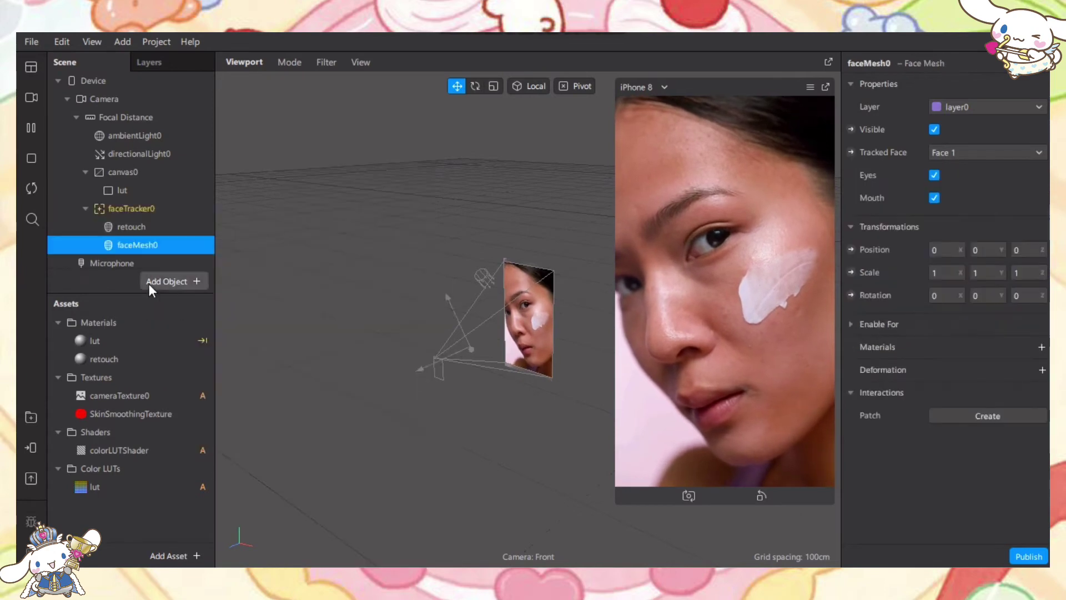
double_click(139, 244)
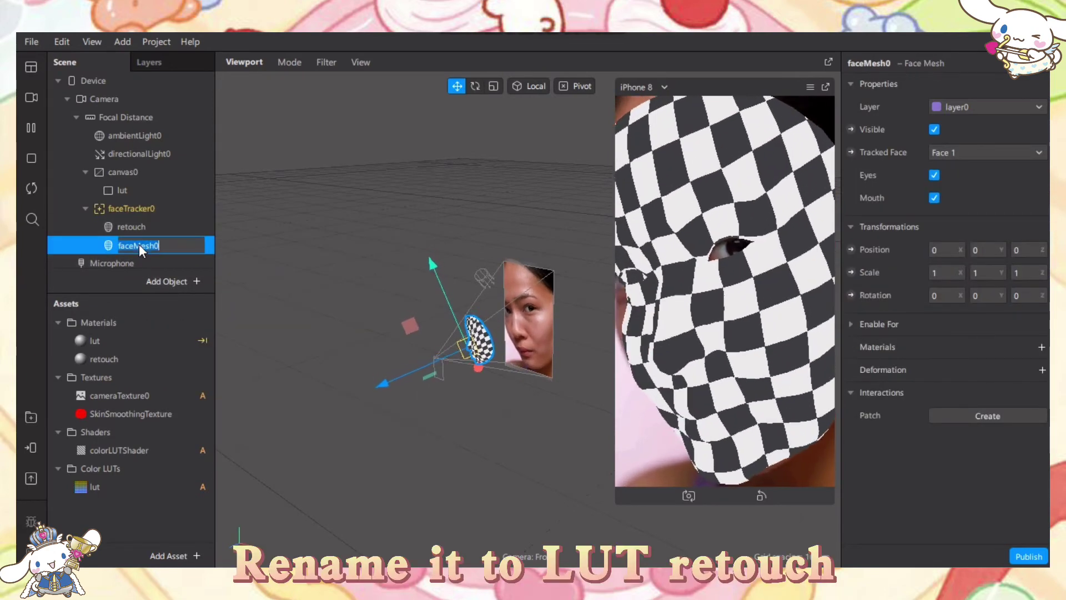
text(lut retouch)
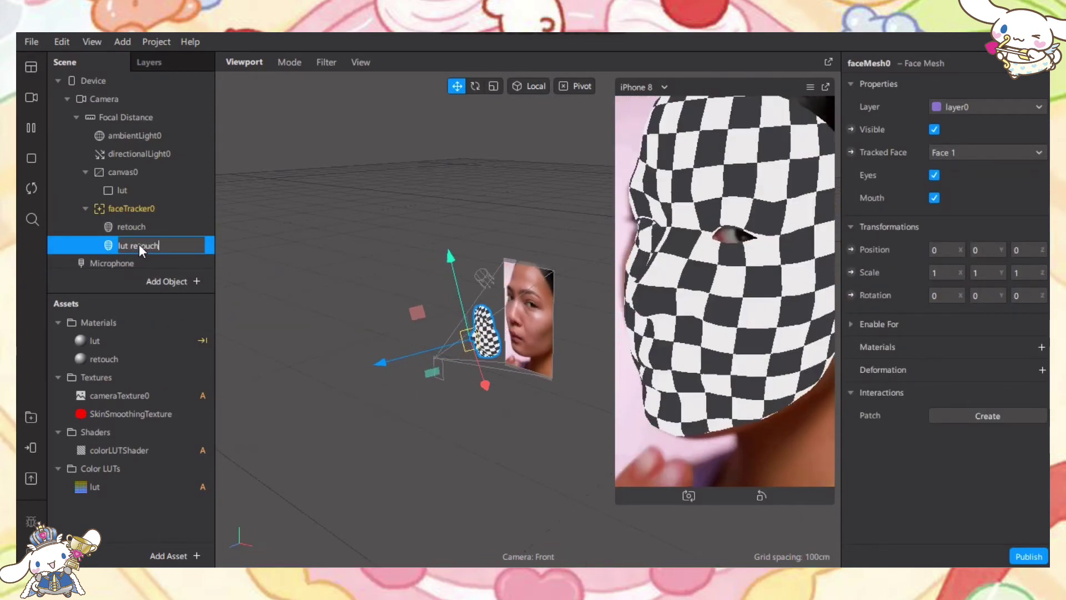
key(Return)
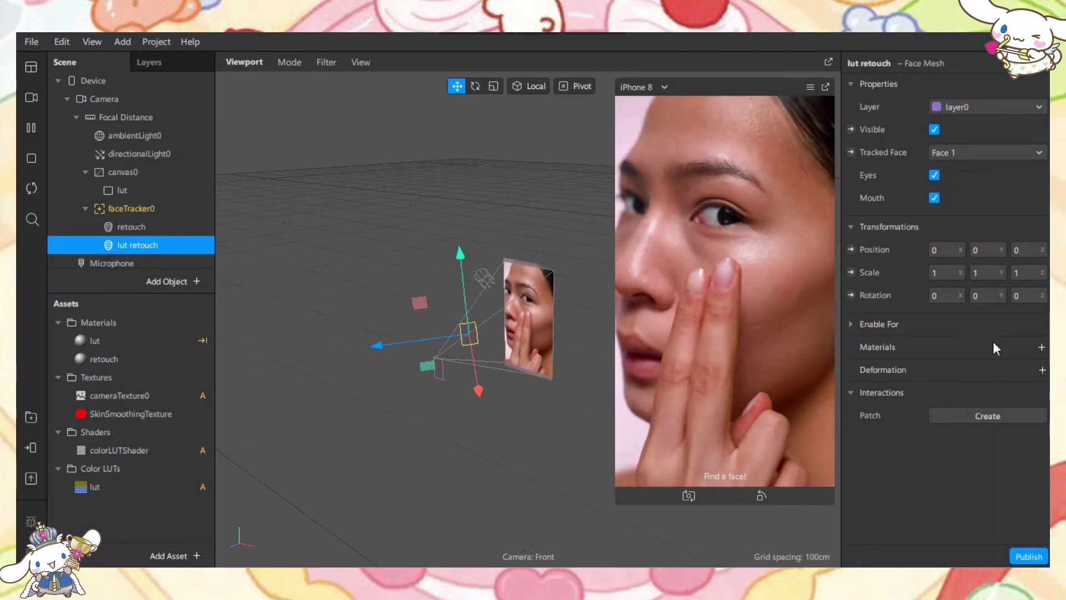
Step: Create a new material for the mesh and name it 'lut retouch'
click(1041, 348)
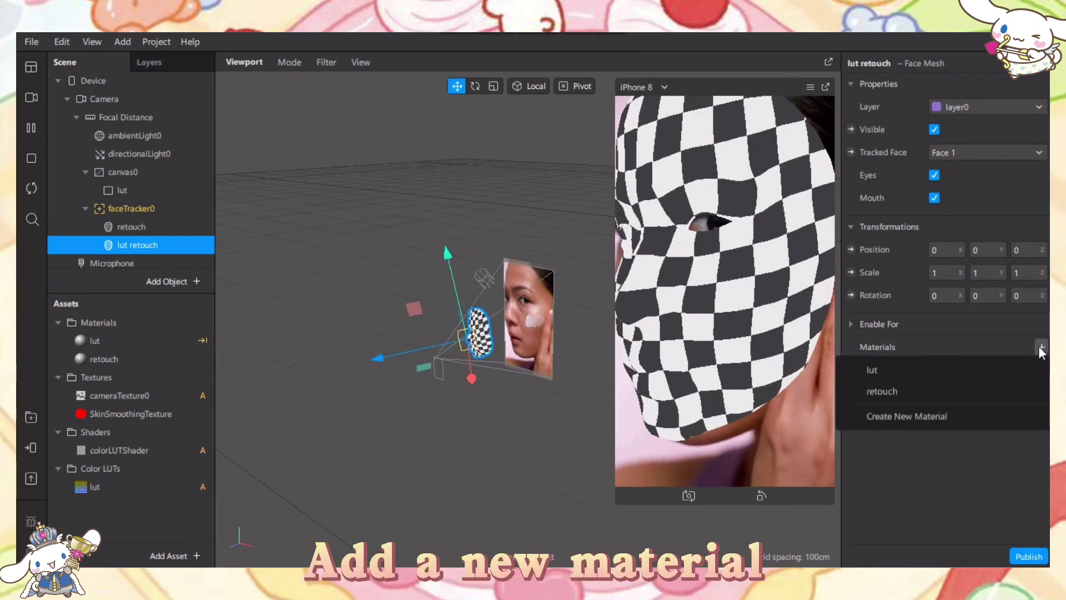
click(896, 418)
double_click(103, 377)
text(lut)
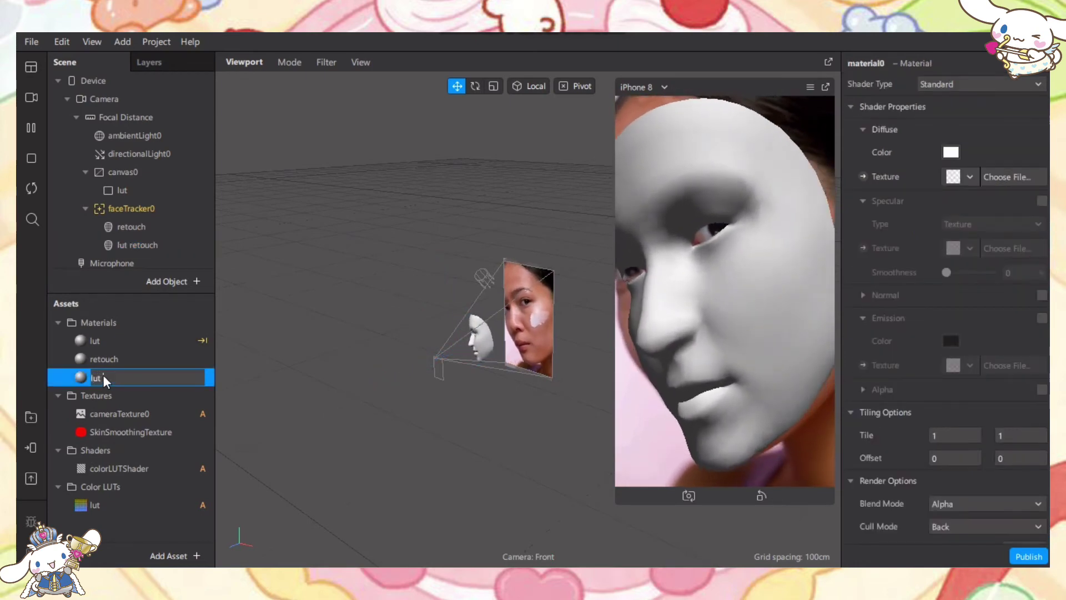
text(retouch)
key(Return)
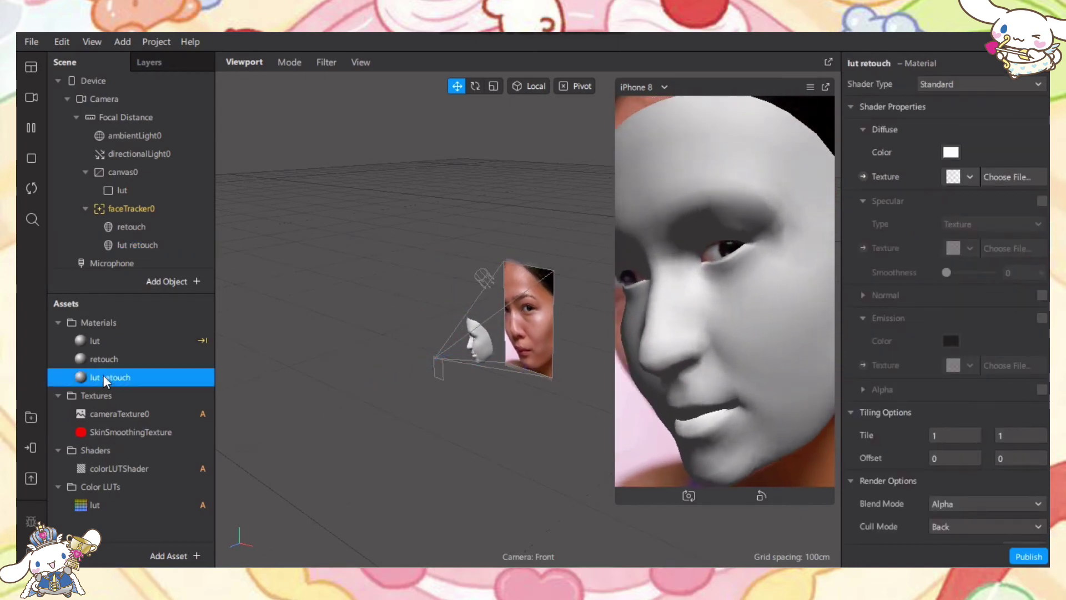
Step: Set the material to the Flat shader with SkinSmoothingTexture as its alpha mask
click(1027, 83)
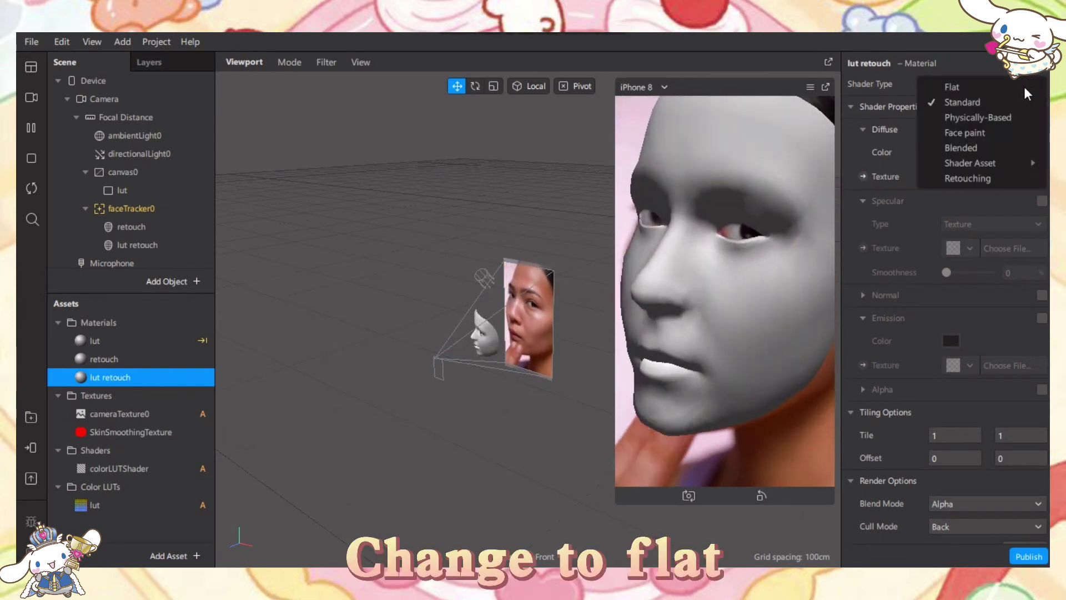
click(1023, 89)
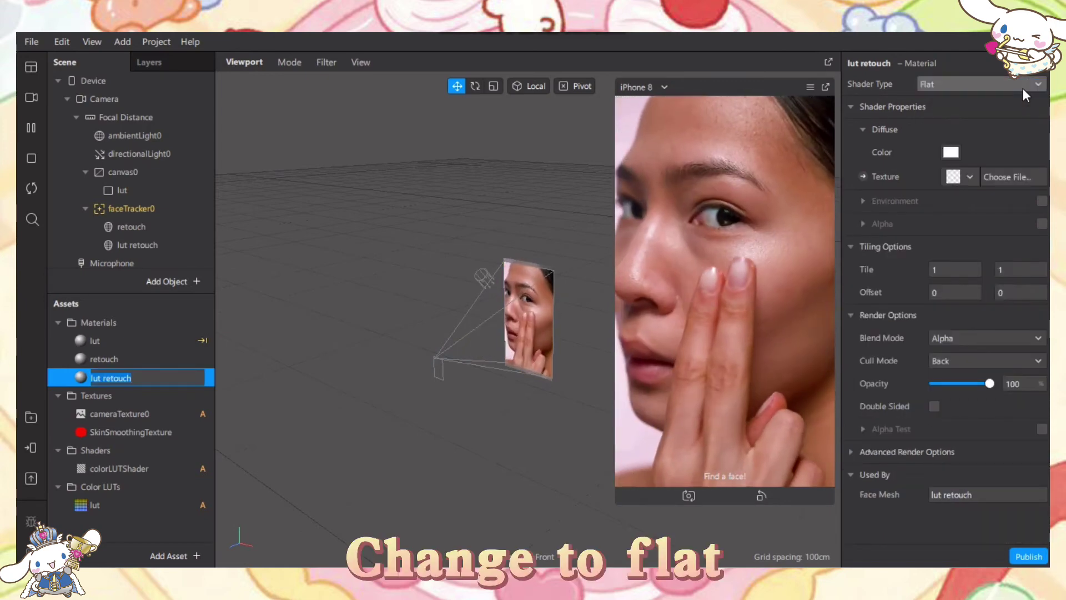
click(1042, 224)
click(967, 276)
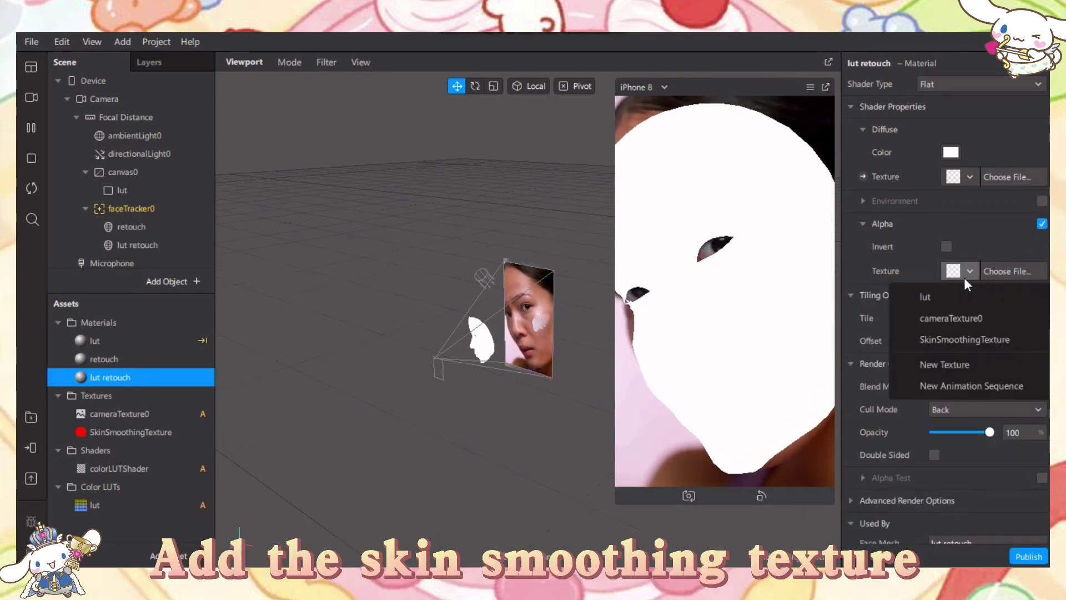
click(977, 340)
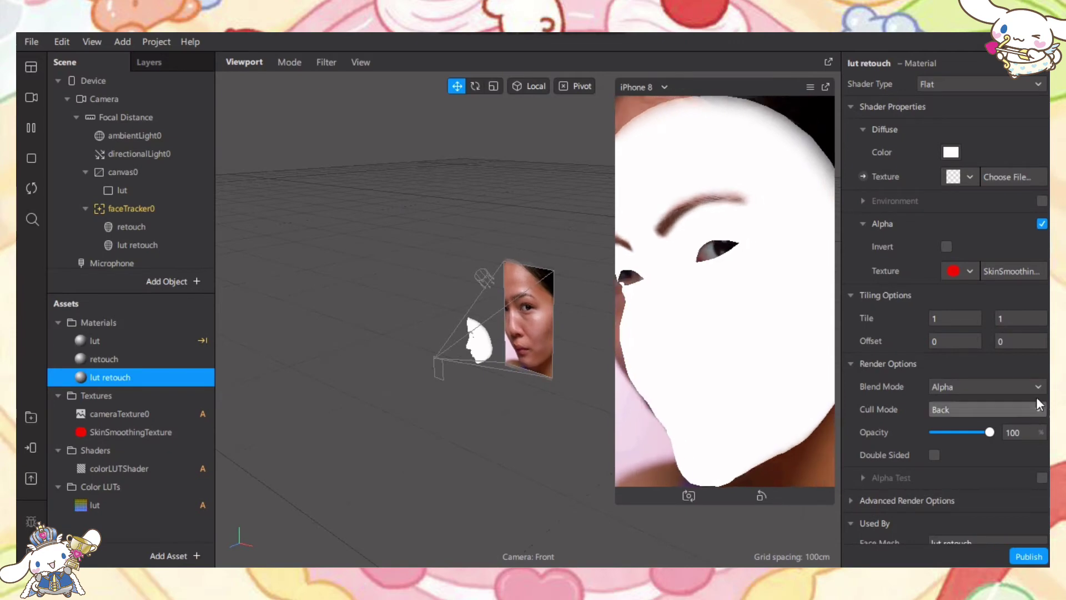
Step: Turn off Use Depth Test and Write to Depth in the material's advanced render options
scroll(1002, 368, down, 1)
click(852, 487)
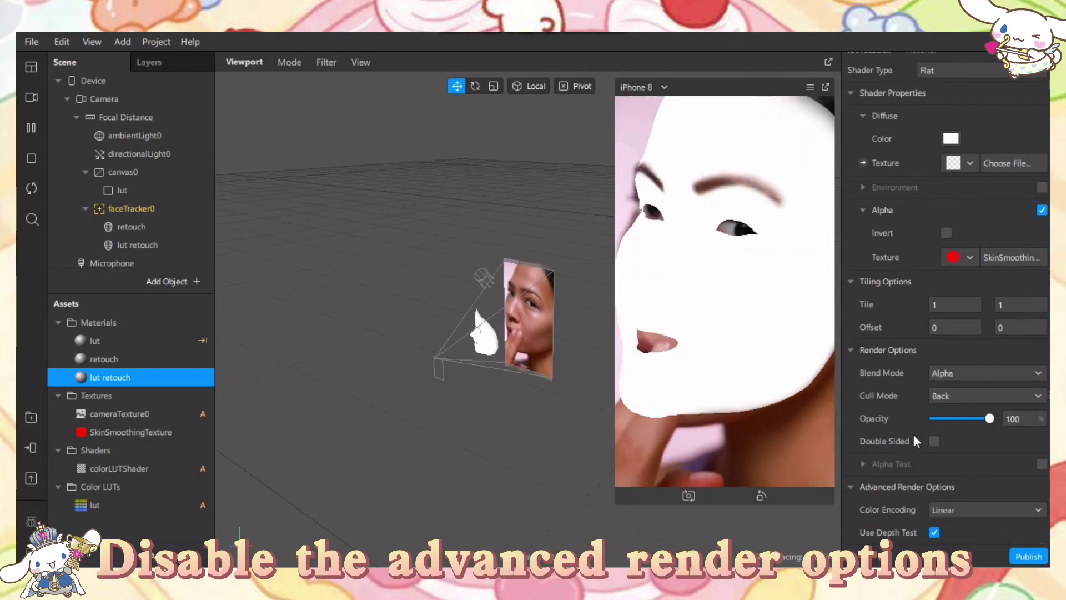
scroll(922, 436, down, 3)
click(934, 441)
click(935, 464)
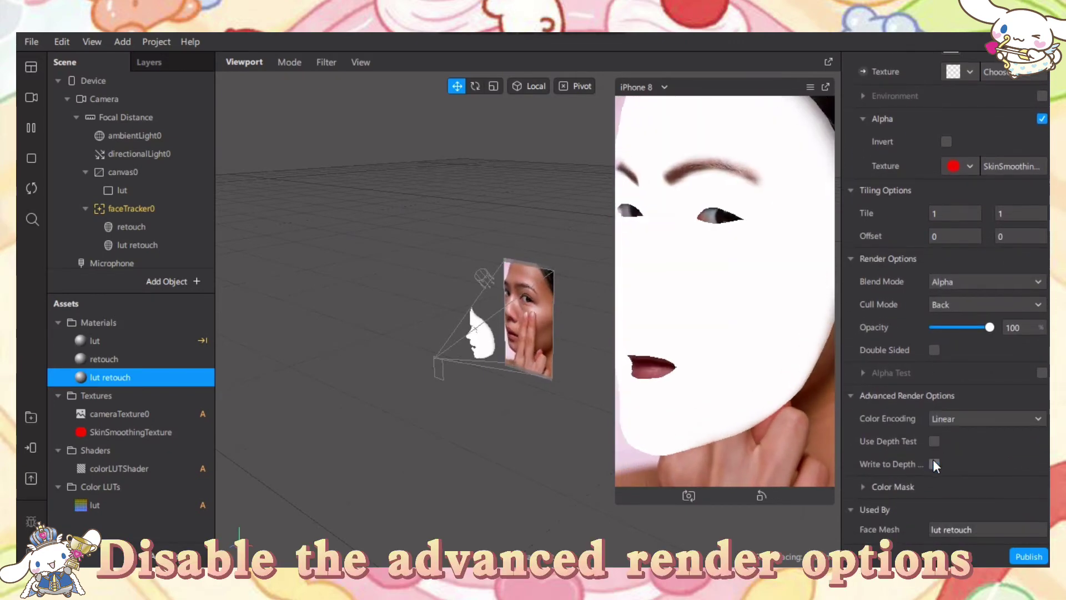
scroll(970, 464, up, 3)
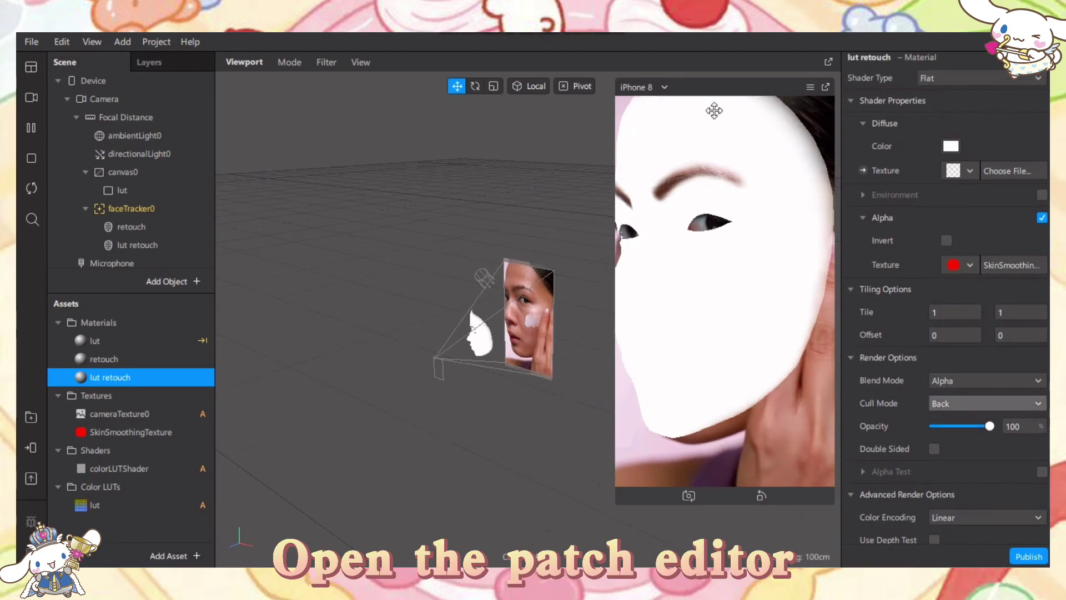
Step: Show the Patch Editor and enlarge its area
click(102, 42)
click(106, 61)
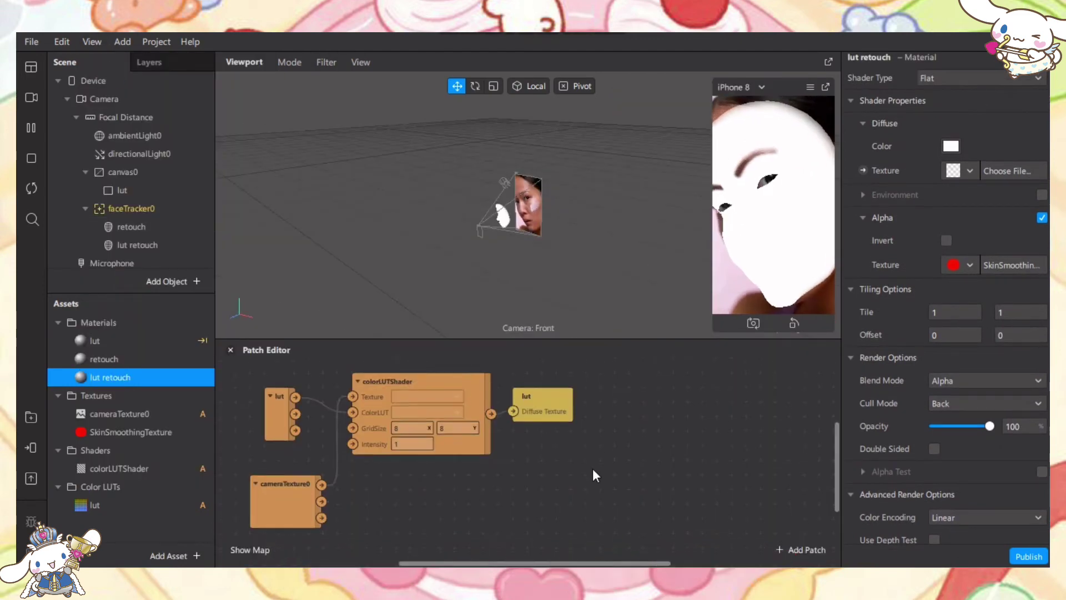
scroll(593, 475, down, 1)
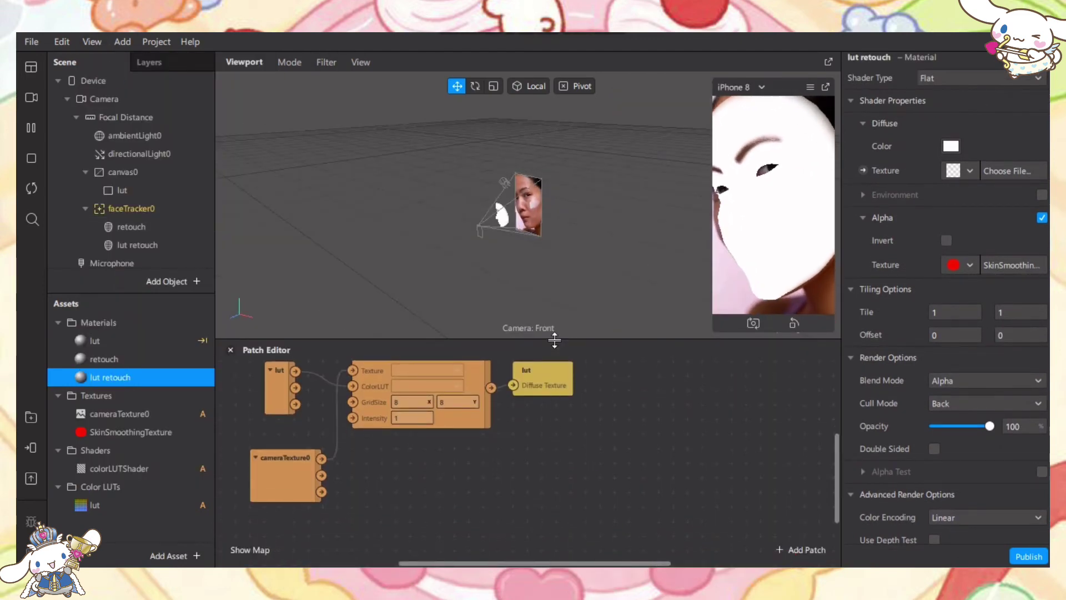
drag(554, 340, 575, 269)
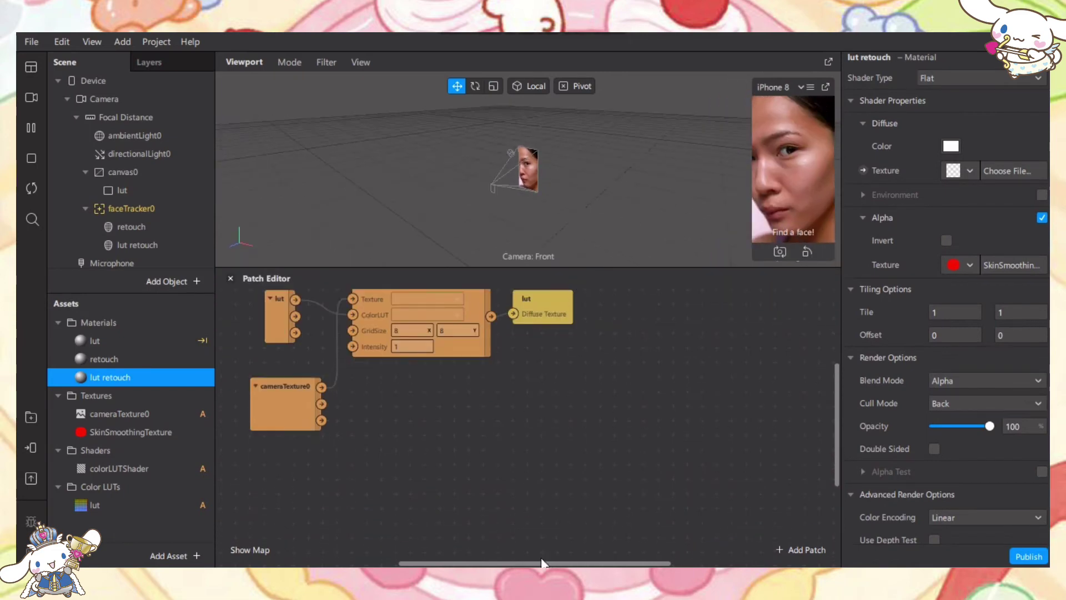
drag(542, 562, 504, 563)
scroll(531, 526, up, 1)
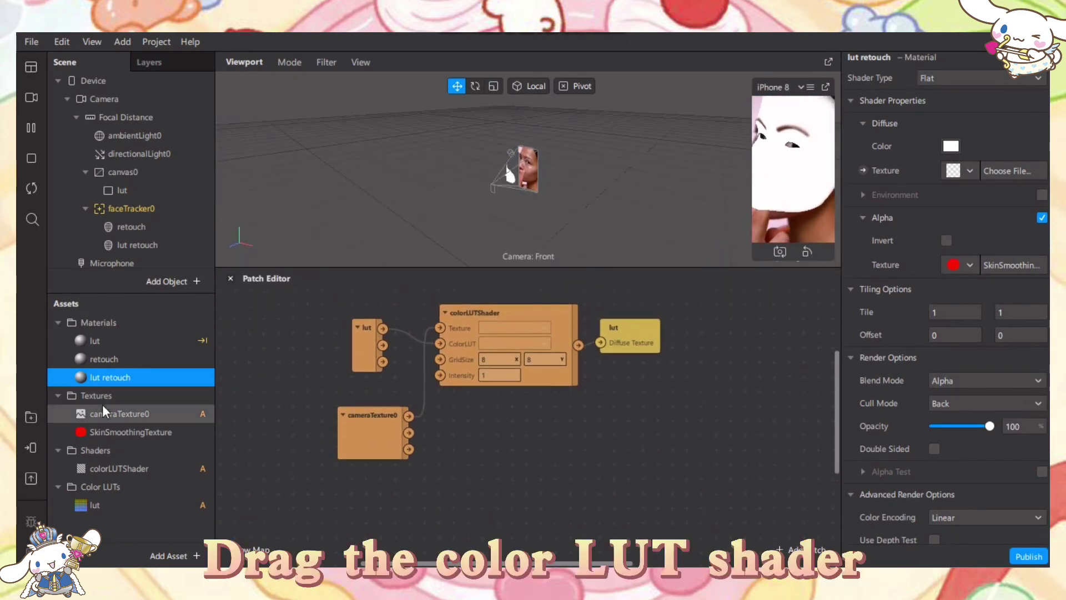
Step: Drag a second colorLUTShader patch into the graph and nudge cameraTexture0 up slightly
mouse_move(119, 470)
mouse_down()
mouse_move(407, 531)
mouse_move(539, 515)
mouse_move(503, 462)
mouse_up()
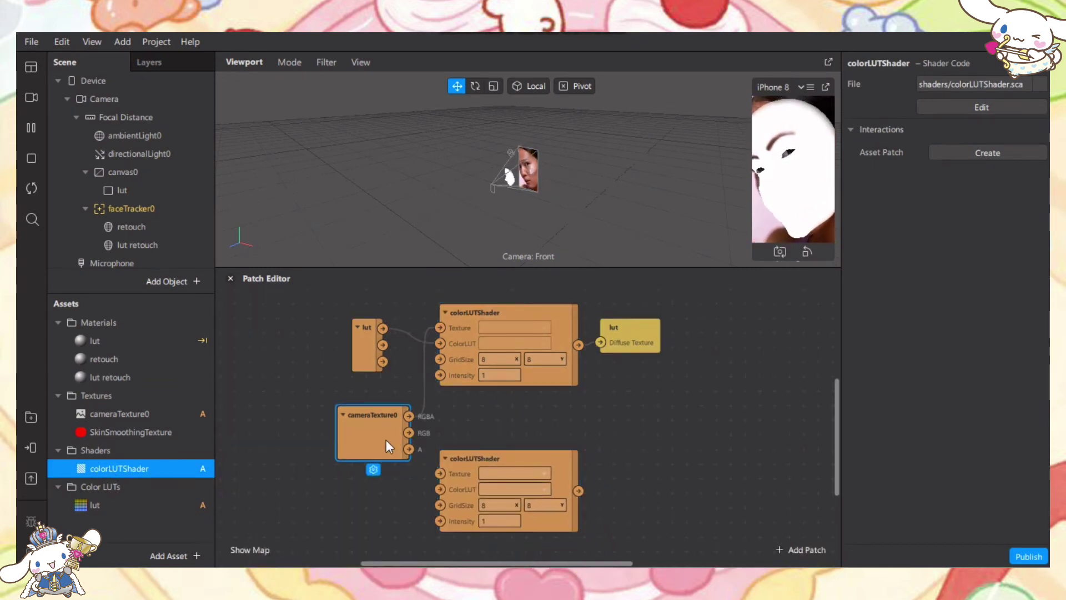
drag(385, 438, 389, 424)
click(722, 448)
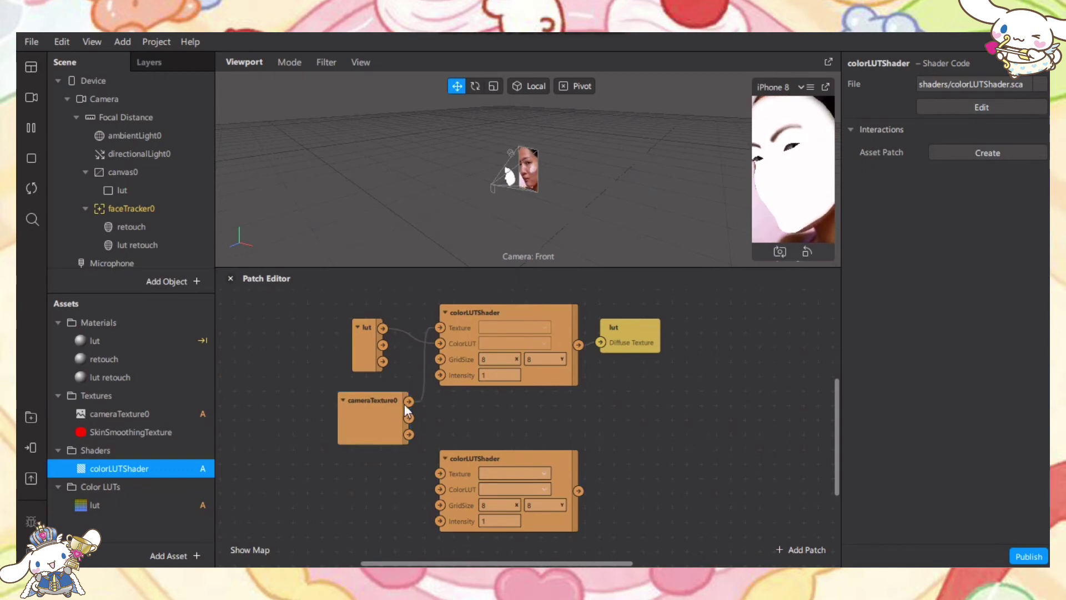
click(152, 215)
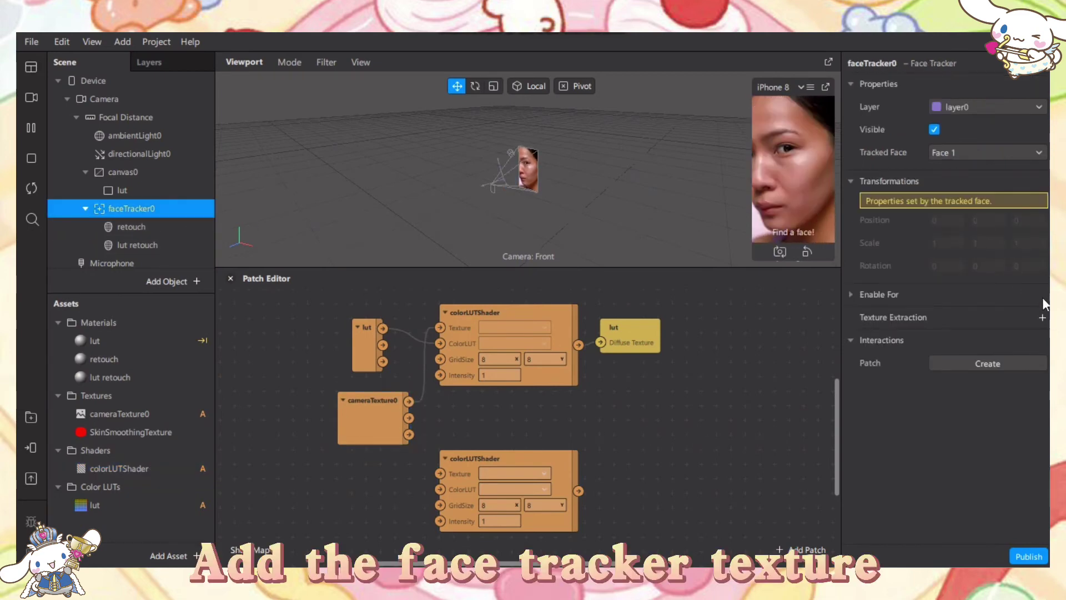
Step: Extract a faceTracker0 texture and wire it and the lut into the second colorLUTShader
click(1043, 317)
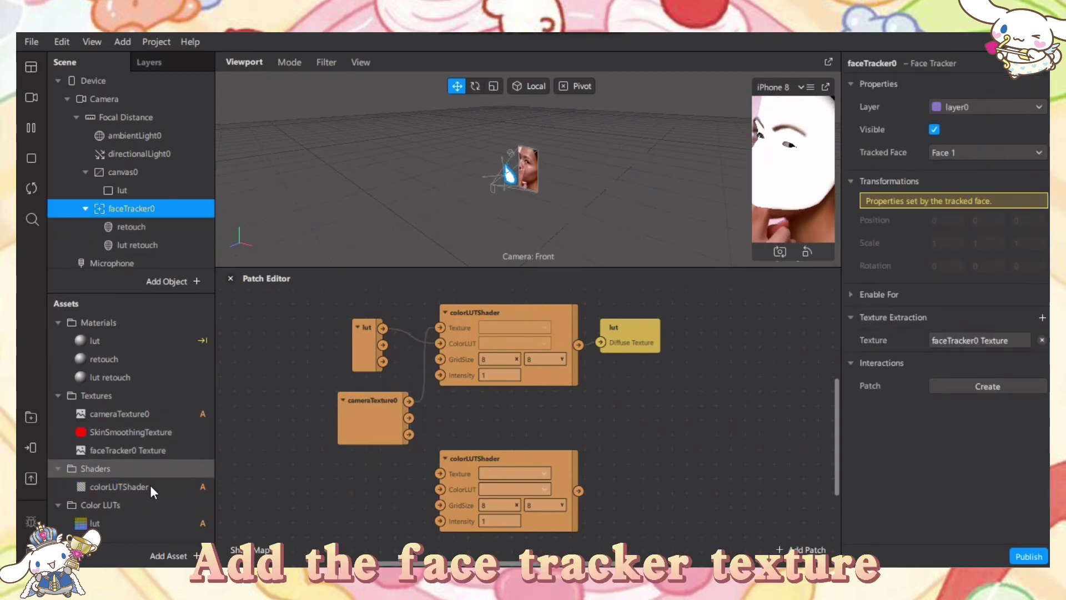
mouse_move(129, 450)
mouse_down()
mouse_move(390, 496)
mouse_move(356, 468)
mouse_up()
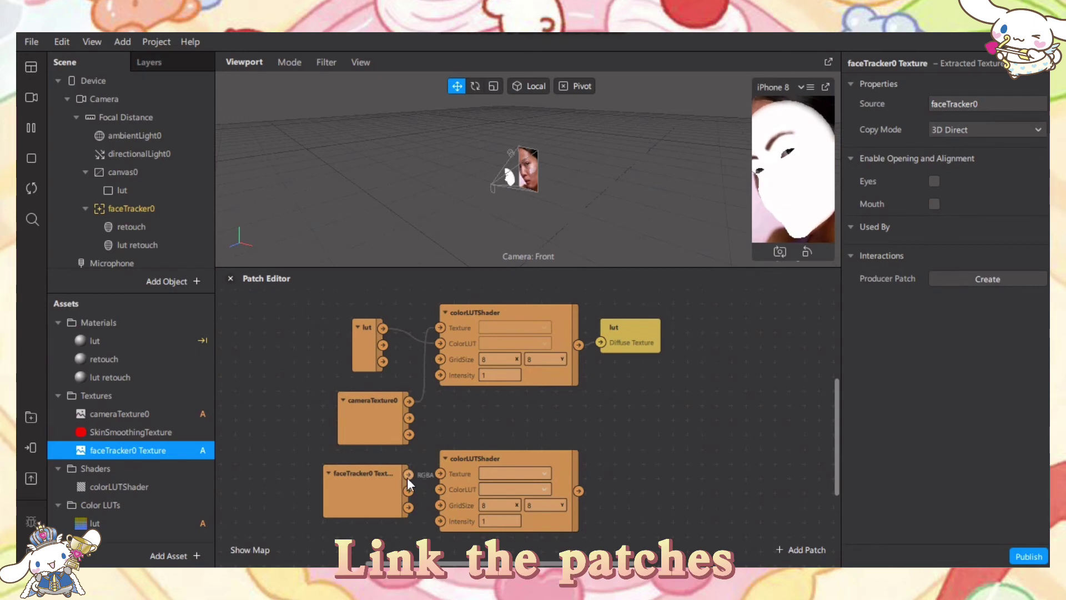
drag(432, 475, 439, 473)
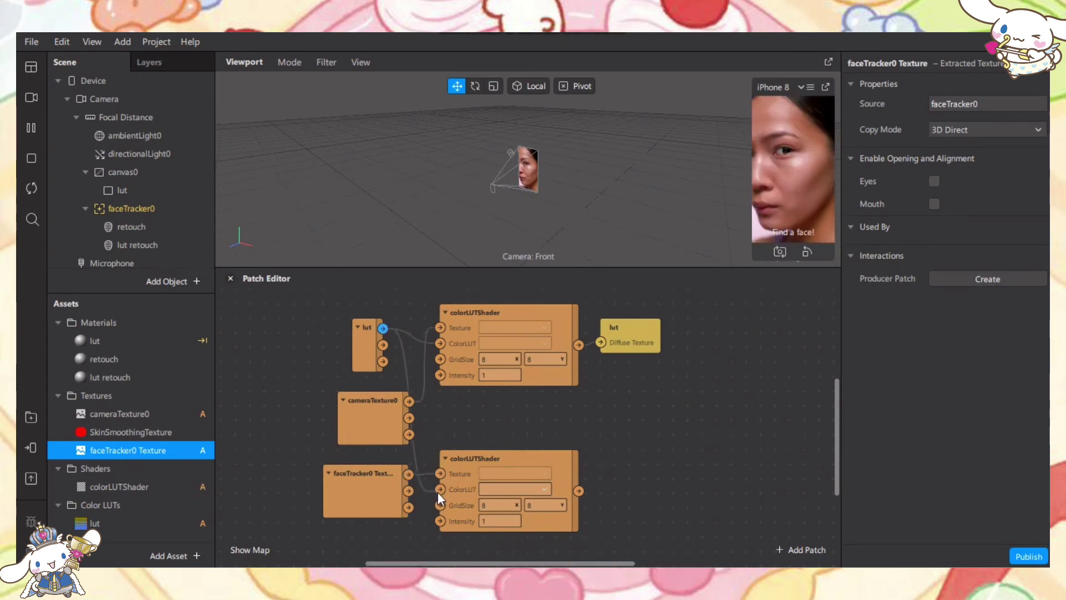
drag(437, 491, 438, 493)
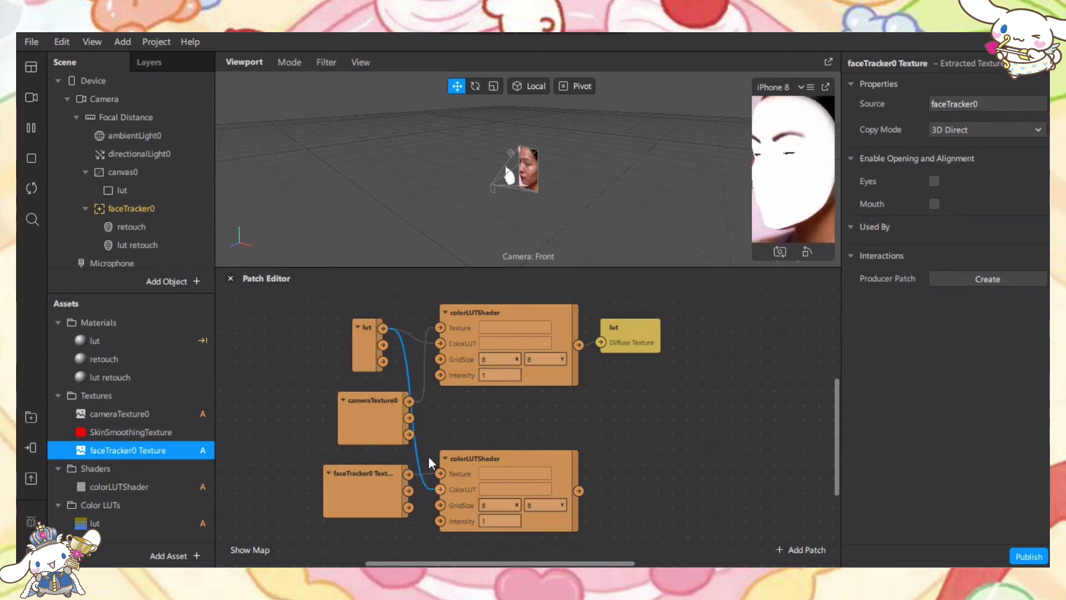
Step: Create the lut retouch texture patch and feed it the shader's output, then hide the Patch Editor
click(146, 244)
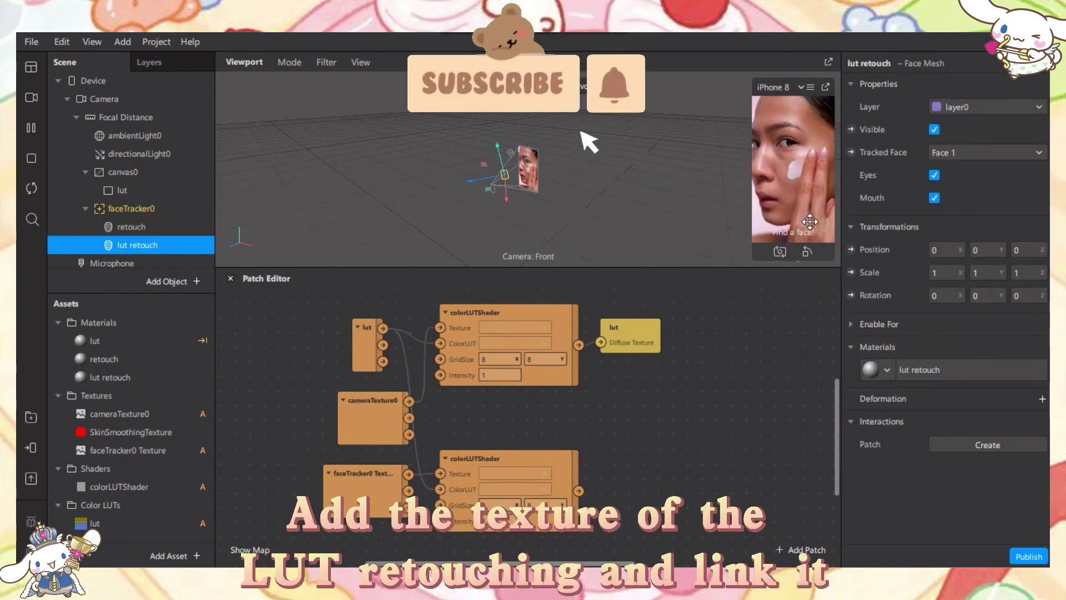
click(110, 377)
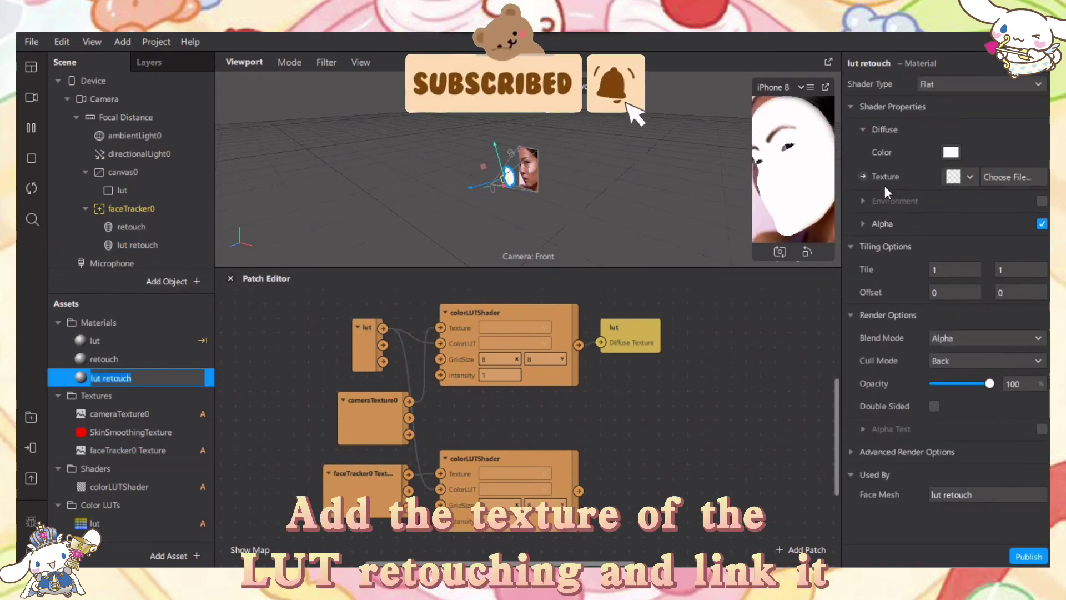
click(863, 176)
drag(554, 441, 644, 481)
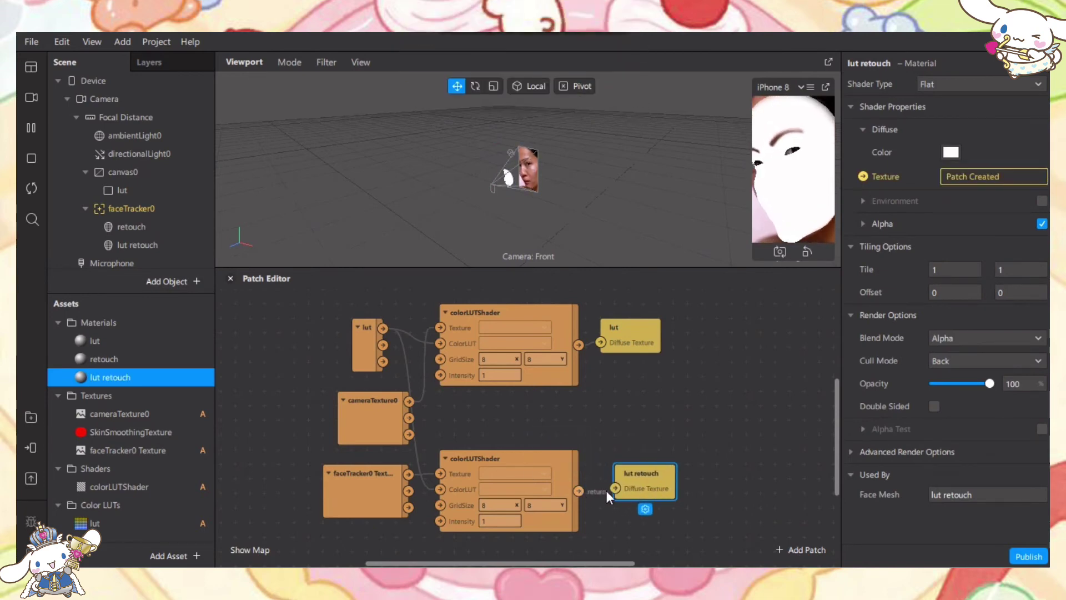
drag(580, 491, 615, 488)
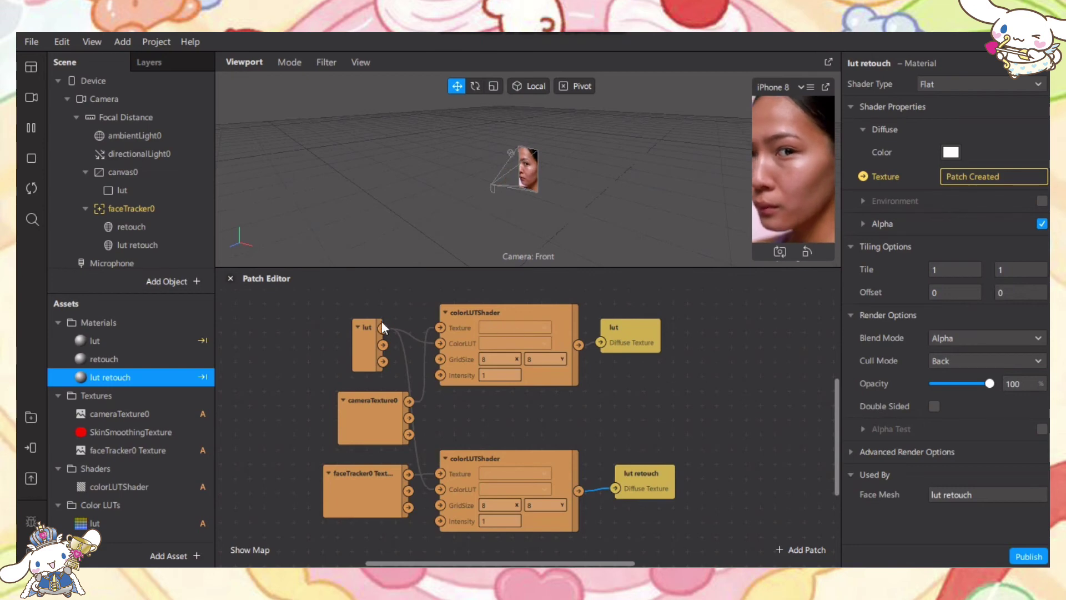
click(231, 280)
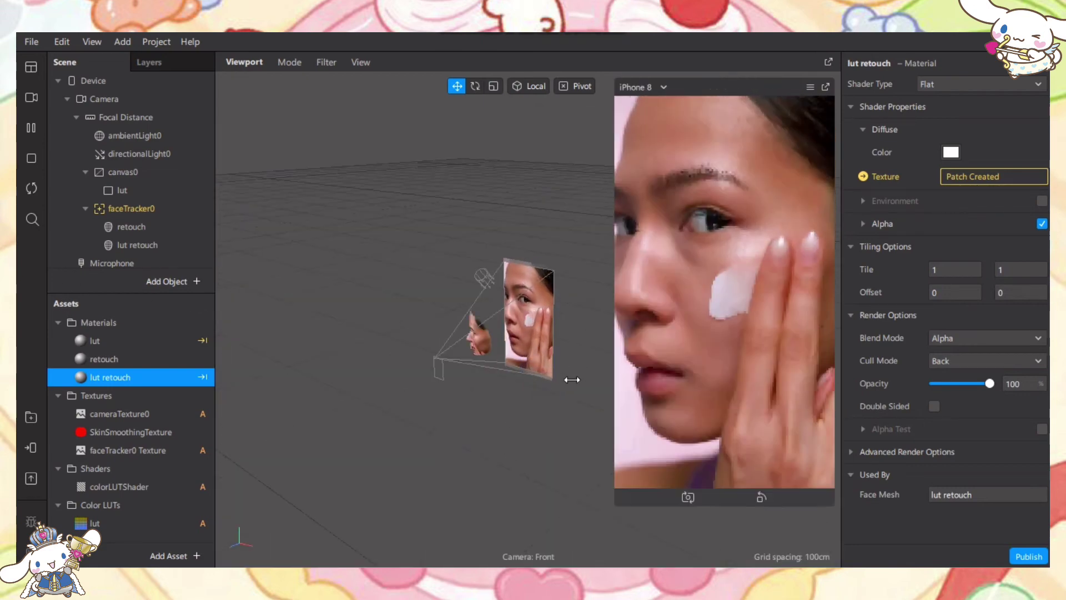
Step: Enlarge the simulator and untick Eyes and Mouth on the lut retouch face mesh
drag(752, 179, 599, 371)
click(460, 425)
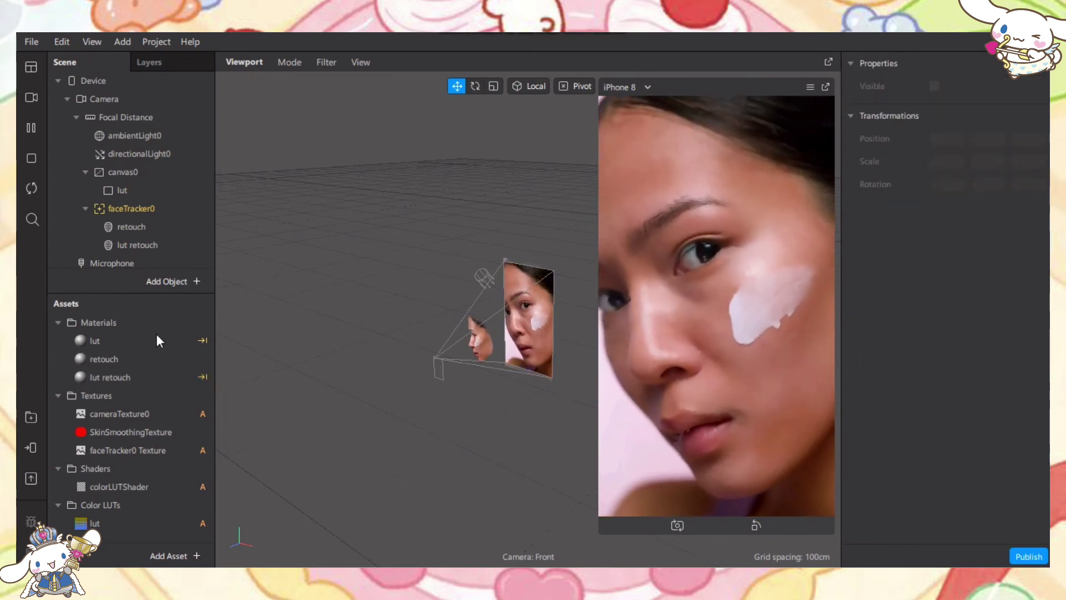
click(175, 250)
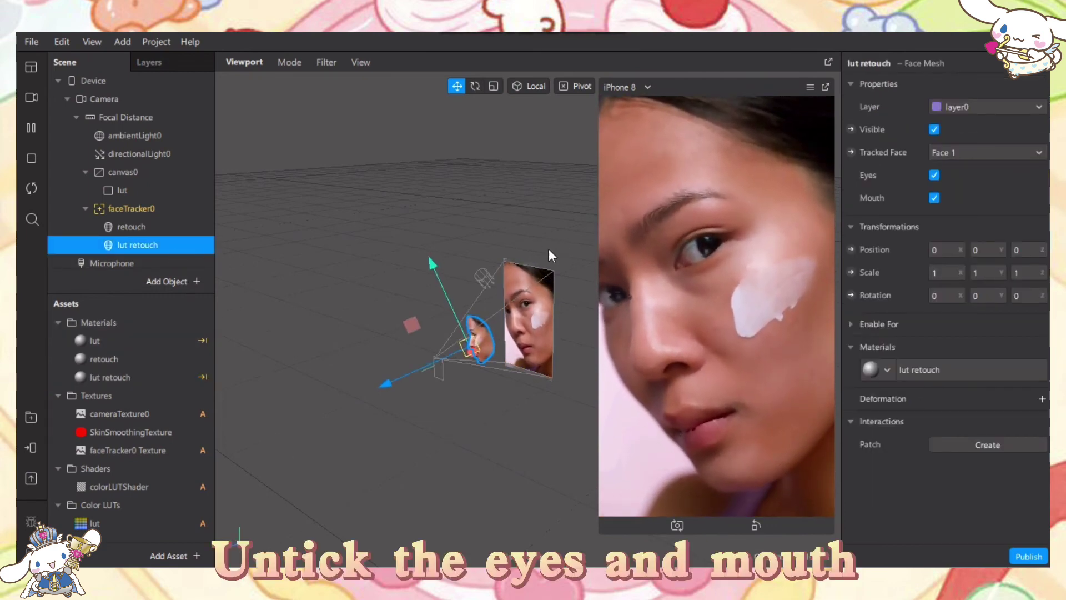
click(935, 176)
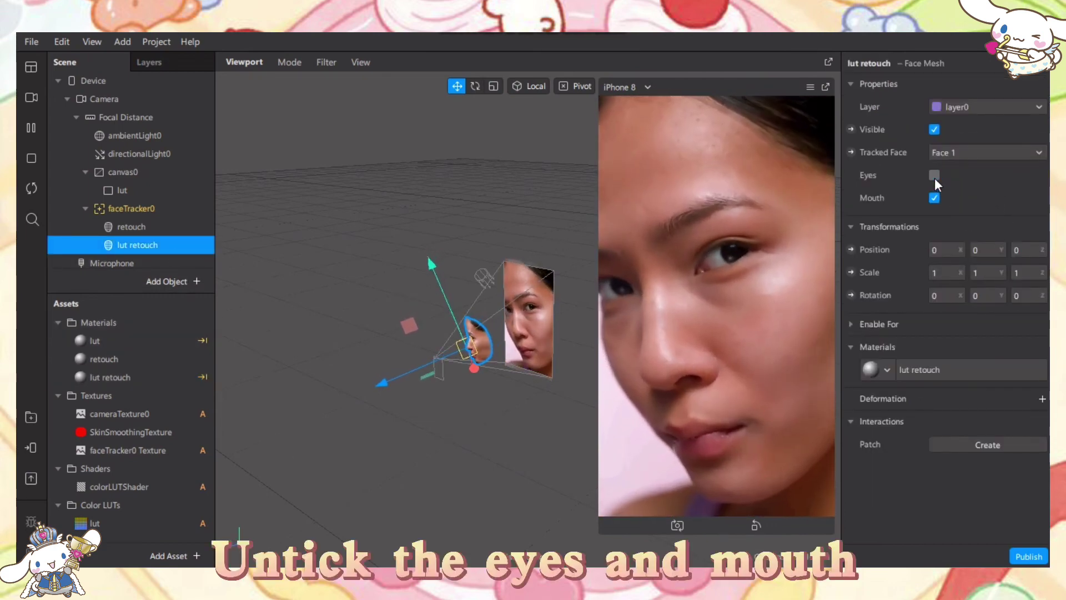
click(935, 197)
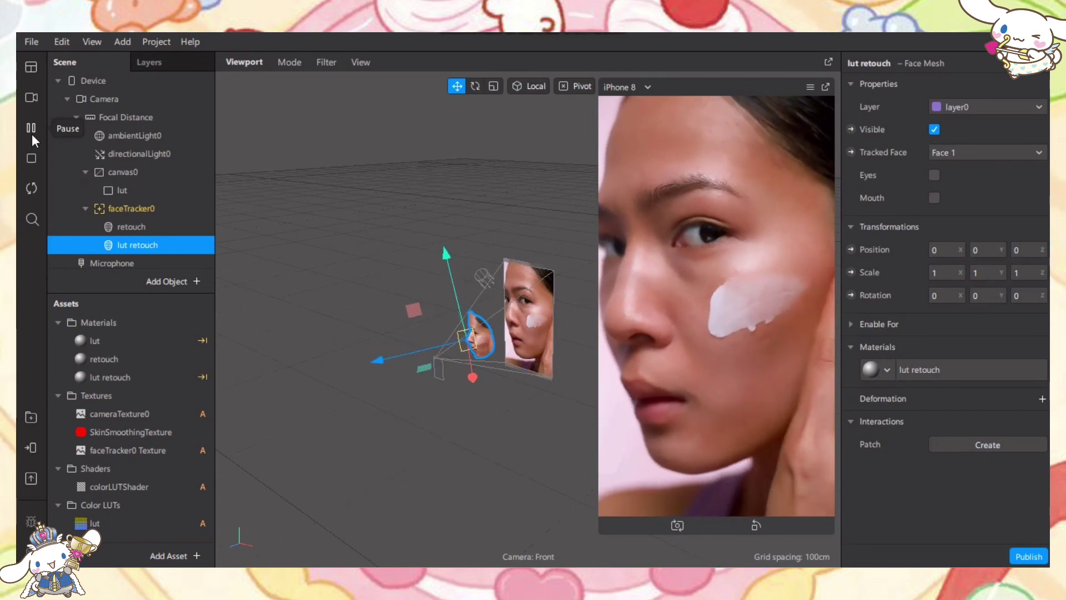
Step: Pause the preview and toggle lut retouch hidden then visible to compare
click(32, 134)
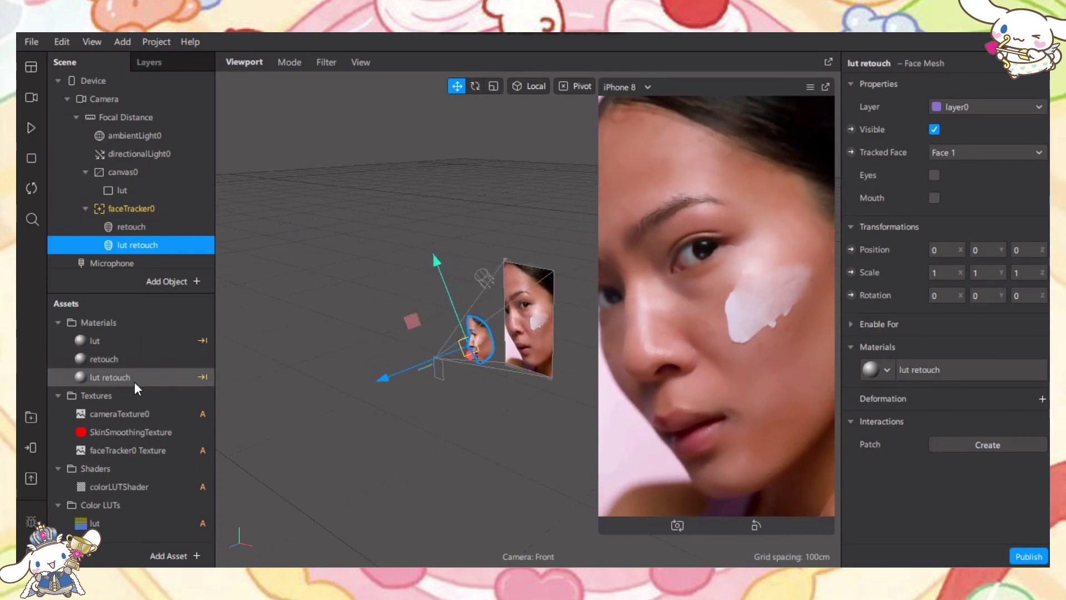
click(935, 129)
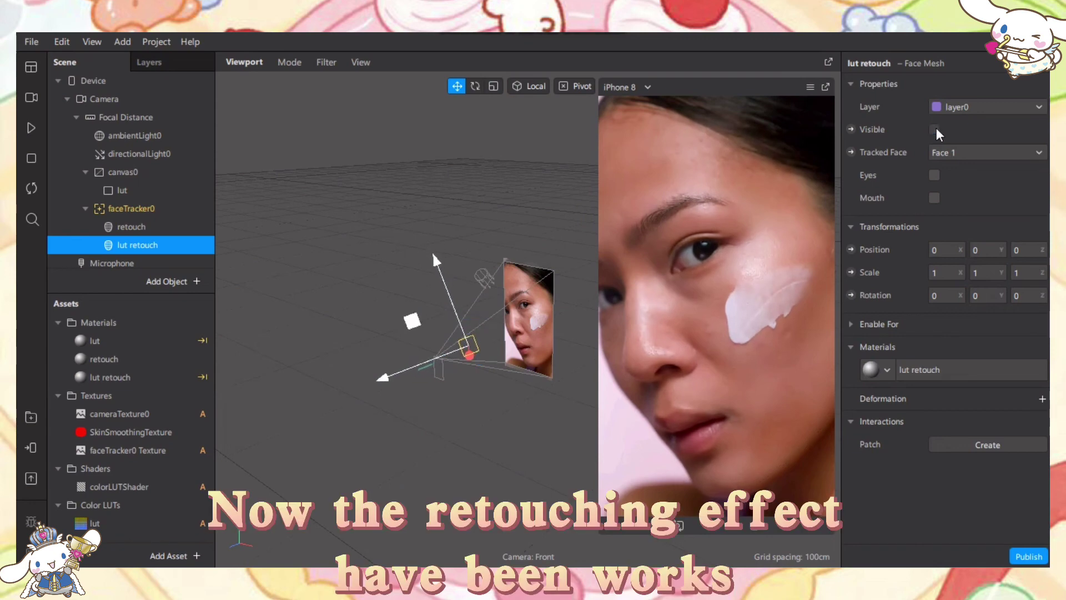
click(935, 129)
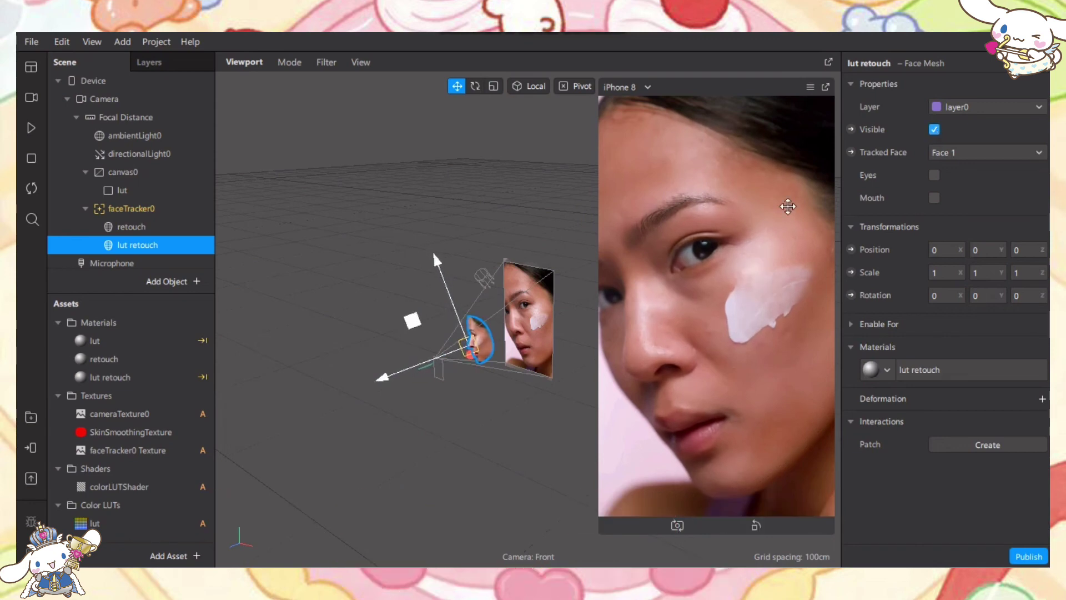
Step: Slide the retouch material's Skin Smoothing to 0, 100, then 53, and resume playback
click(131, 362)
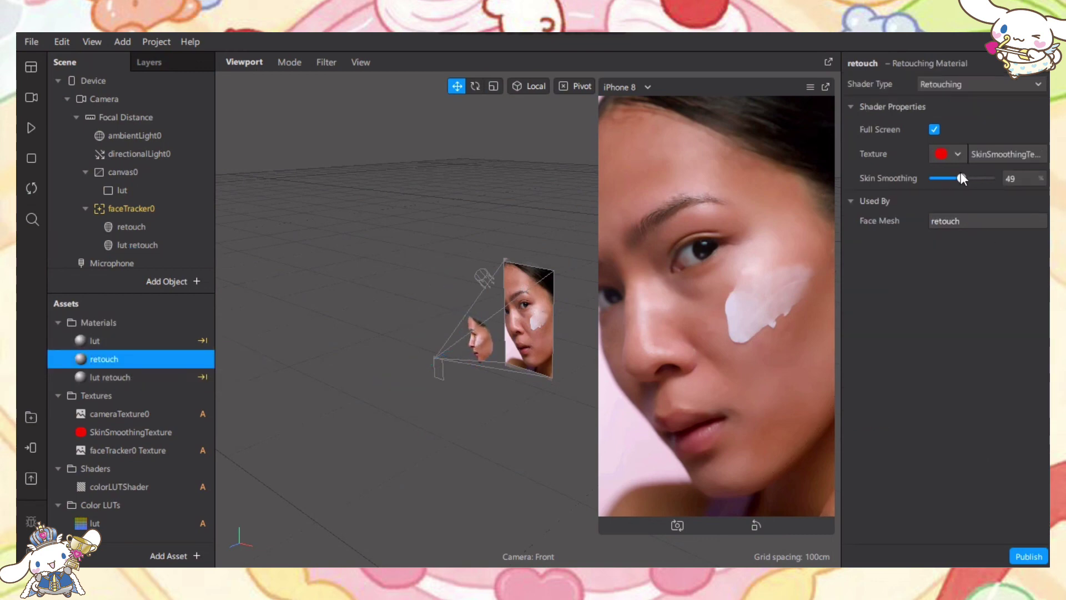
drag(974, 190, 915, 191)
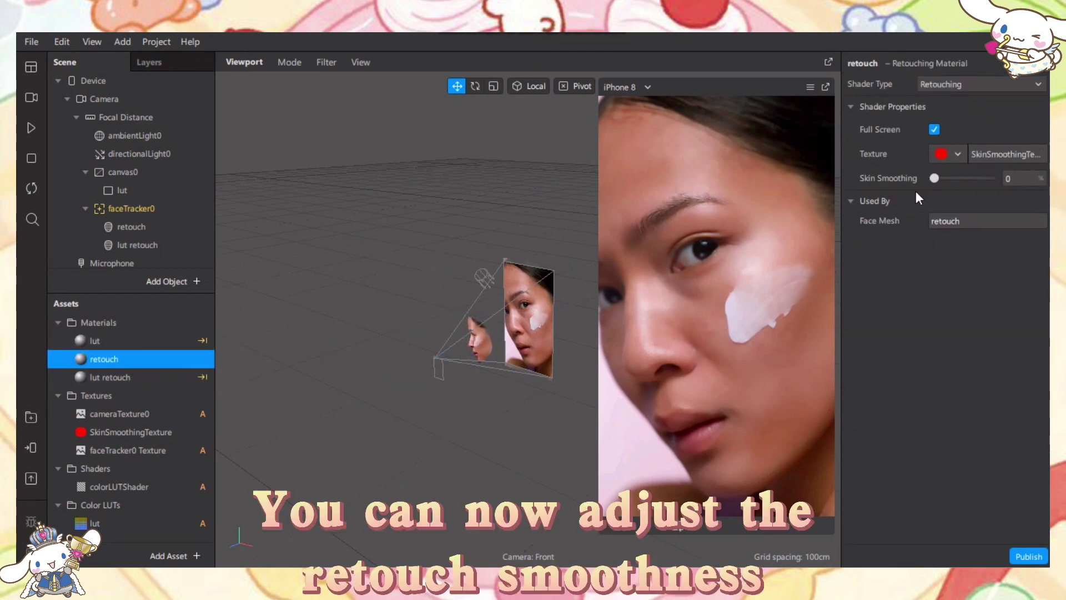
drag(975, 189, 1016, 188)
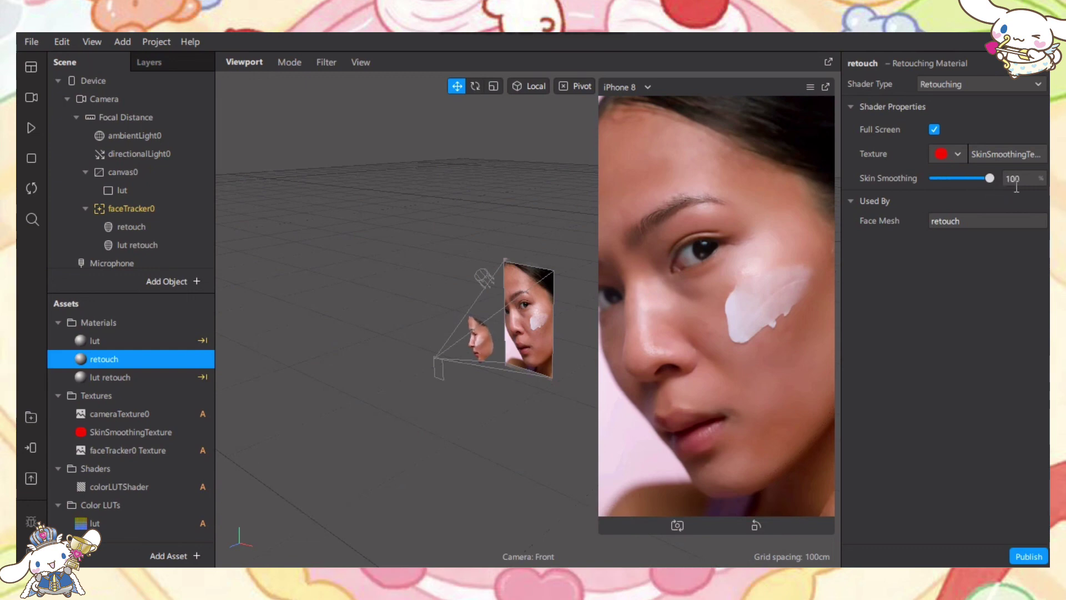
mouse_move(942, 191)
mouse_down()
mouse_move(994, 194)
mouse_move(960, 192)
mouse_move(968, 197)
mouse_up()
click(31, 128)
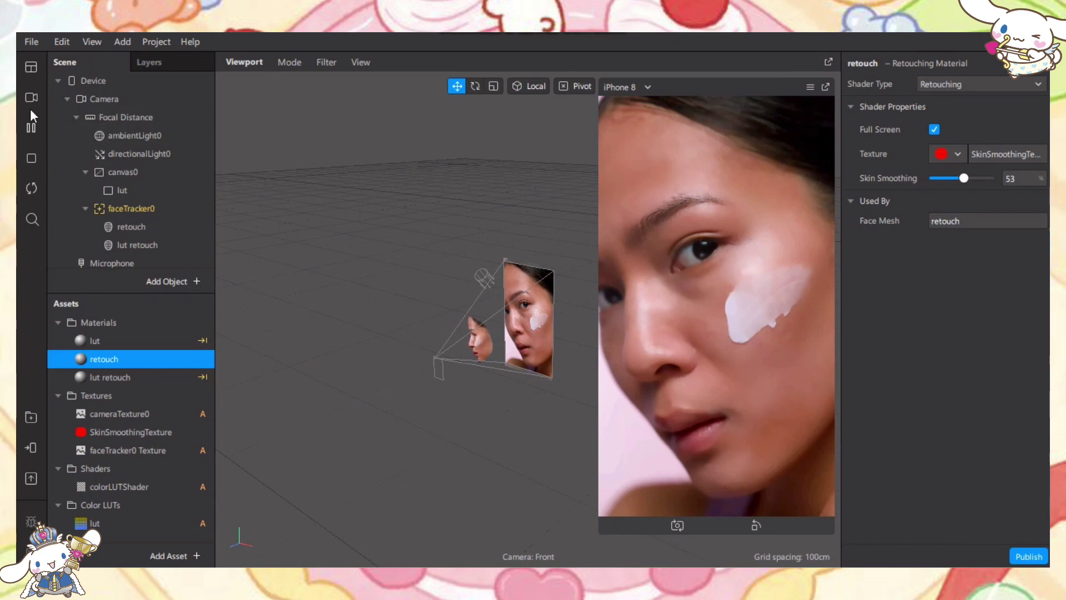
Step: Switch the preview to the outdoor smiling-person video and adjust Skin Smoothing
click(29, 95)
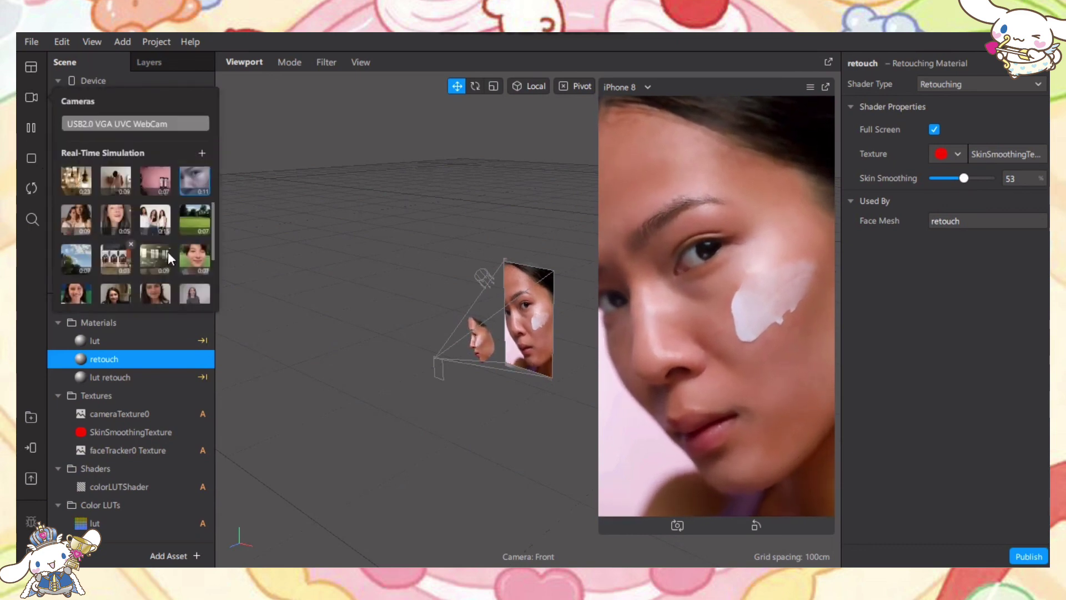
click(190, 251)
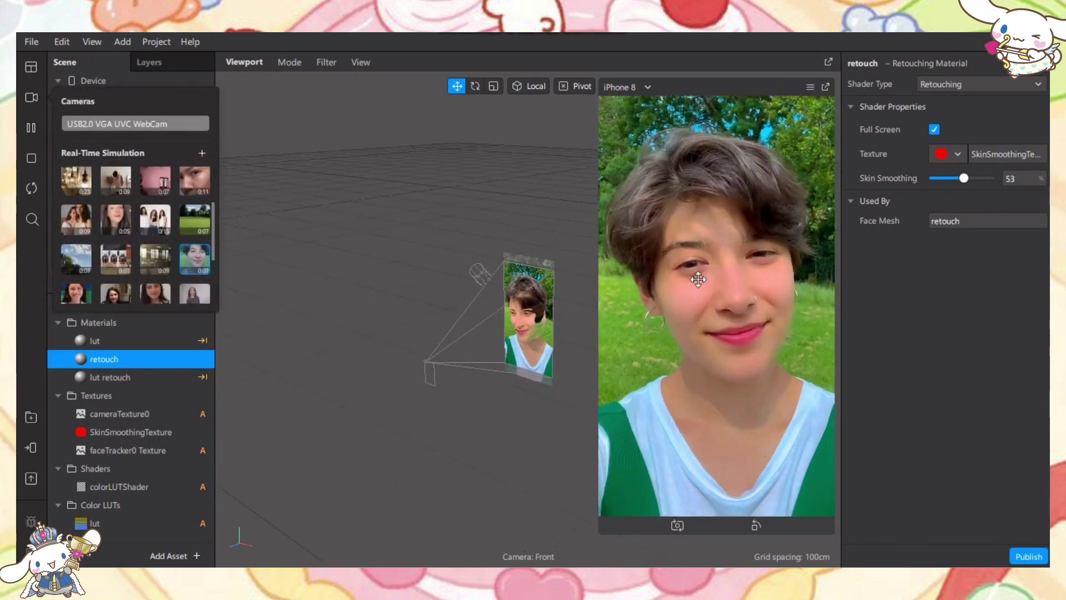
mouse_move(964, 179)
mouse_down()
mouse_move(921, 195)
mouse_move(994, 178)
mouse_move(972, 179)
mouse_up()
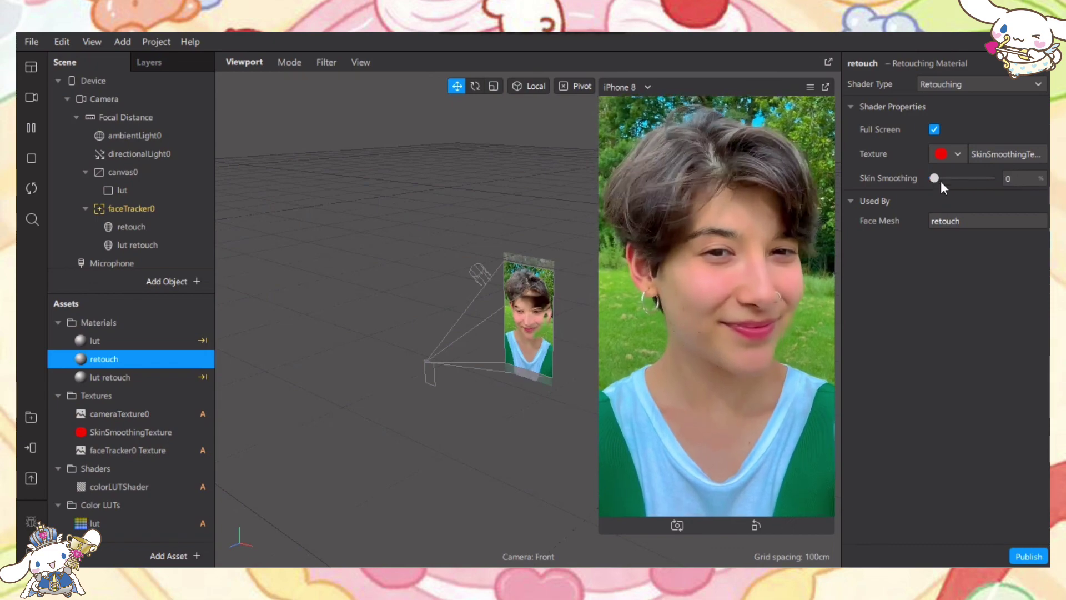